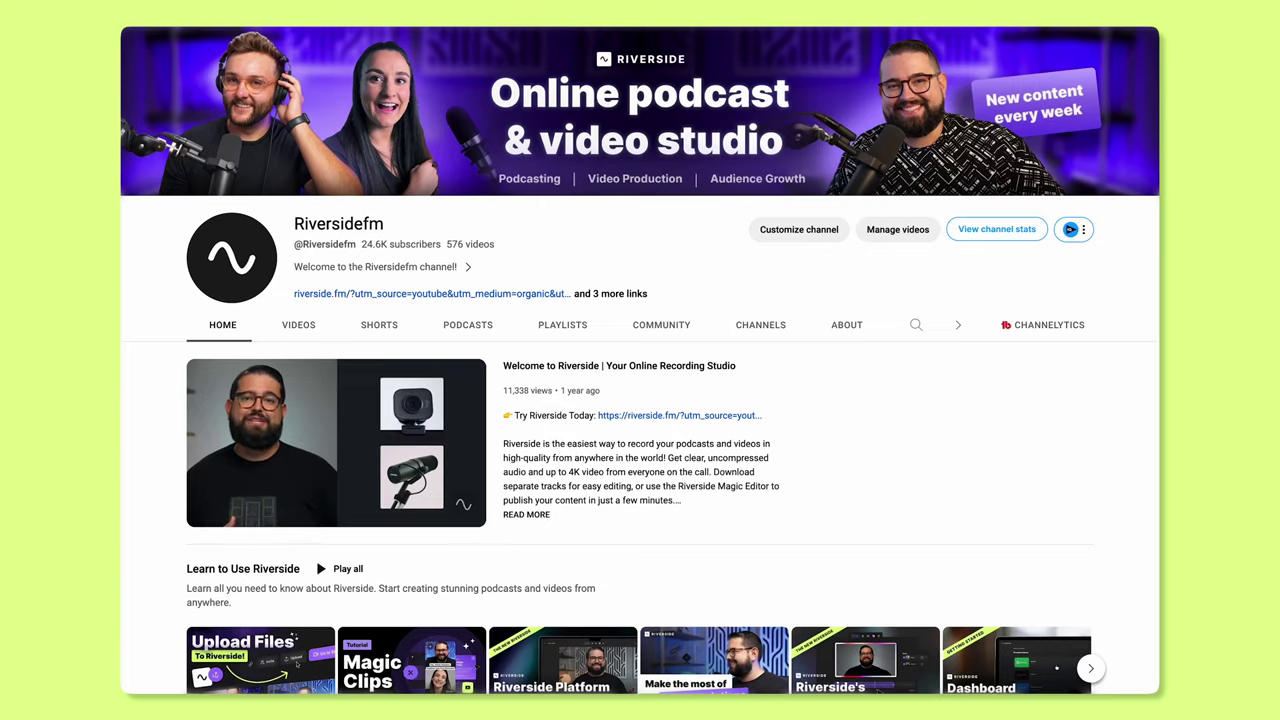
# Step: Scroll down the recordings list and open the Episode 3 - Freelancing 101 recording's page
pyautogui.scroll(-2, 640, 400)
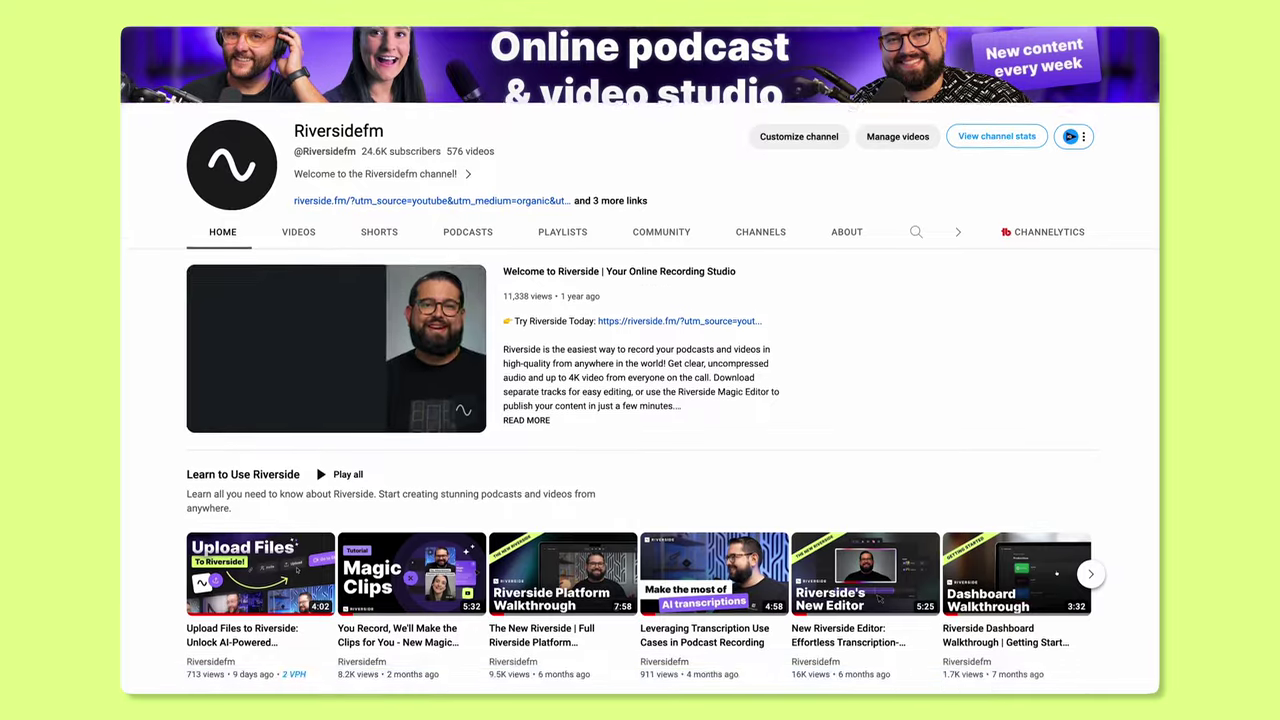
pyautogui.scroll(-2, 640, 400)
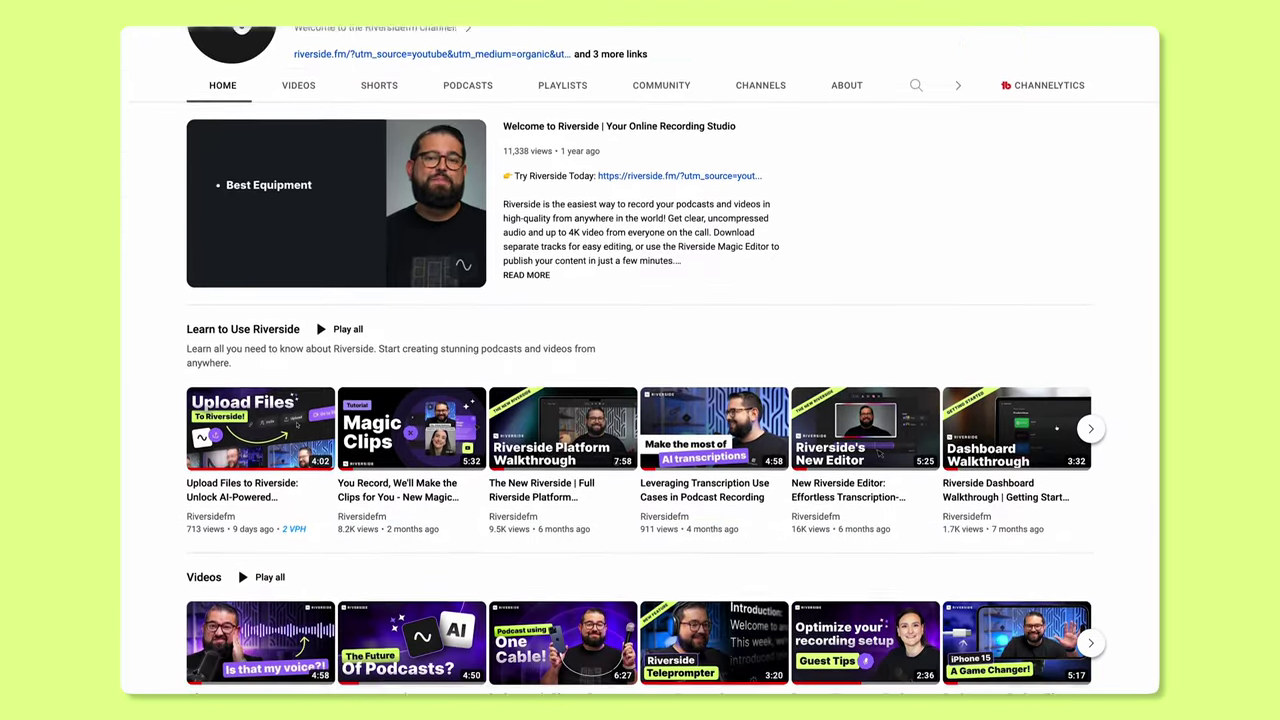
pyautogui.scroll(-2, 640, 400)
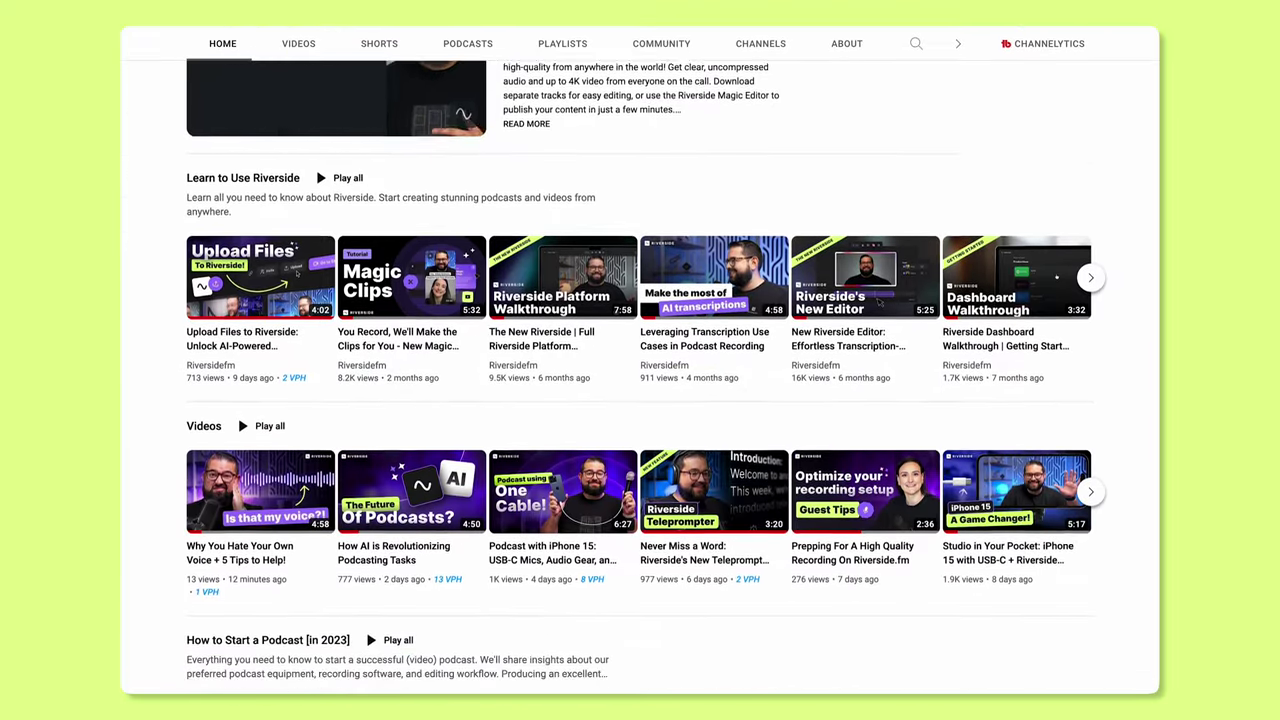
pyautogui.scroll(-3, 640, 400)
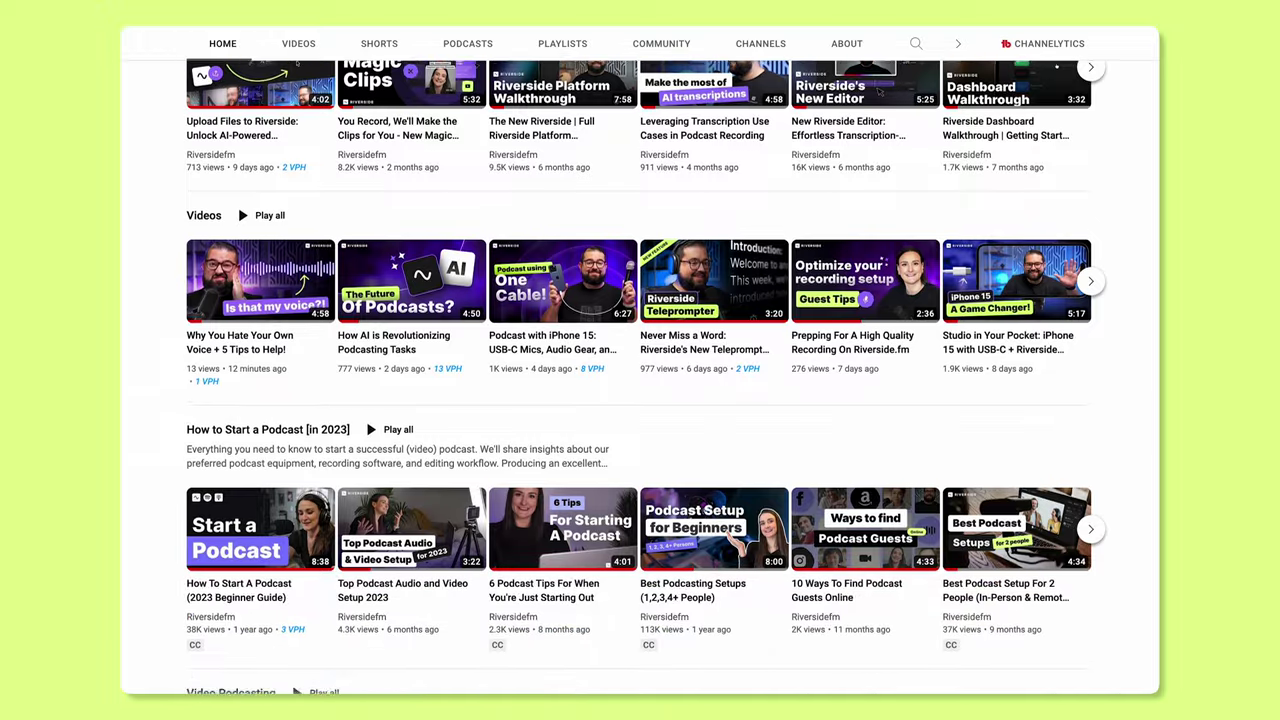
pyautogui.scroll(-2, 640, 400)
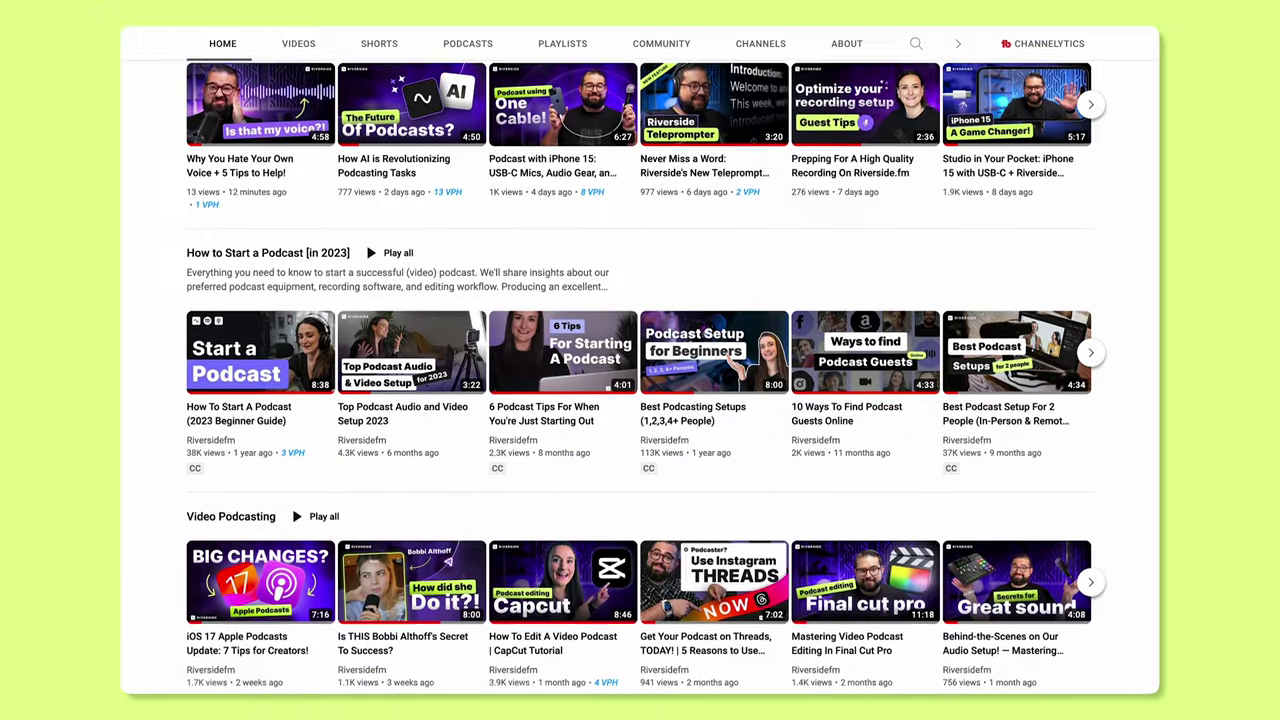
pyautogui.scroll(-2, 640, 400)
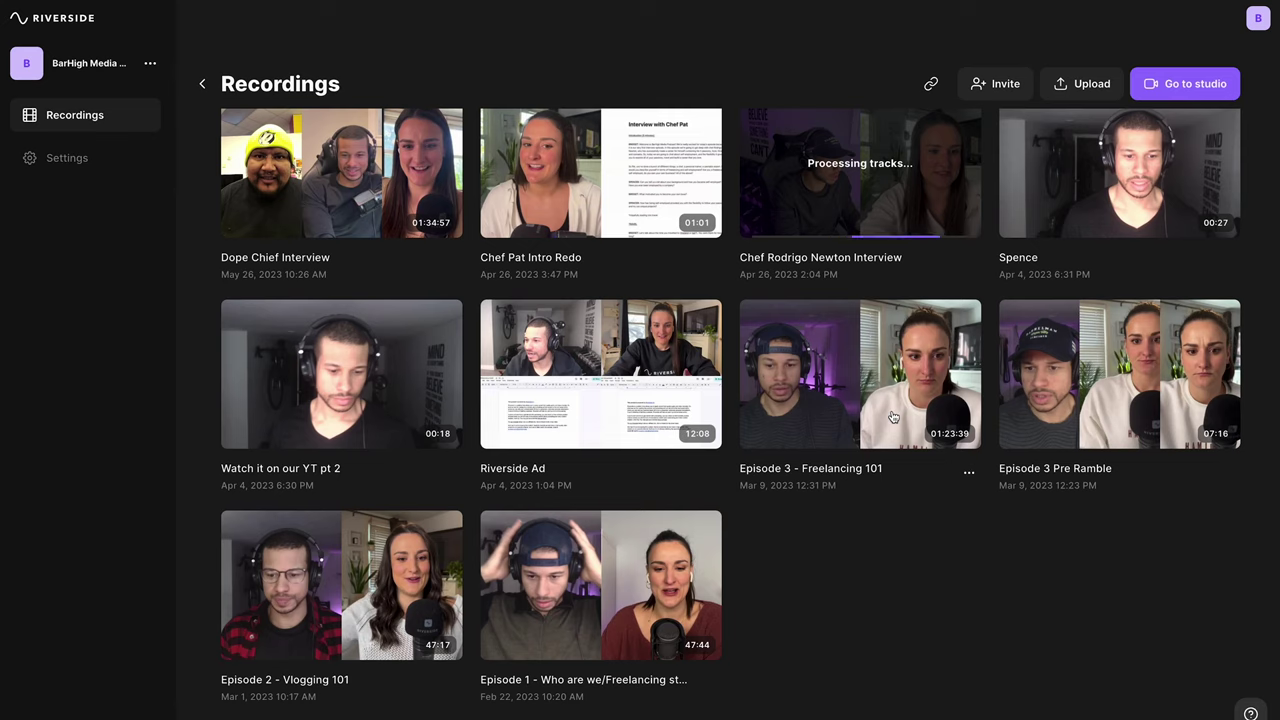
pyautogui.click(893, 417)
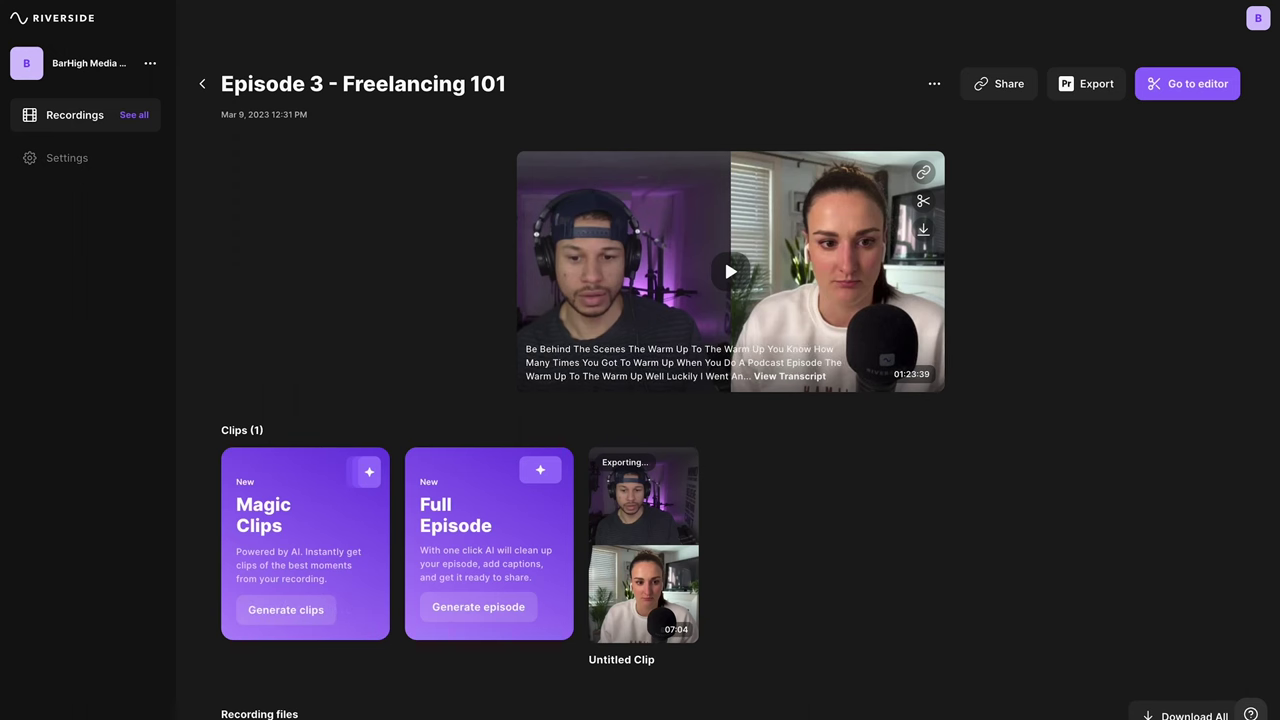
# Step: Check the High quality download formats for both participants' tracks, then go to the editor
pyautogui.scroll(-3, 724, 252)
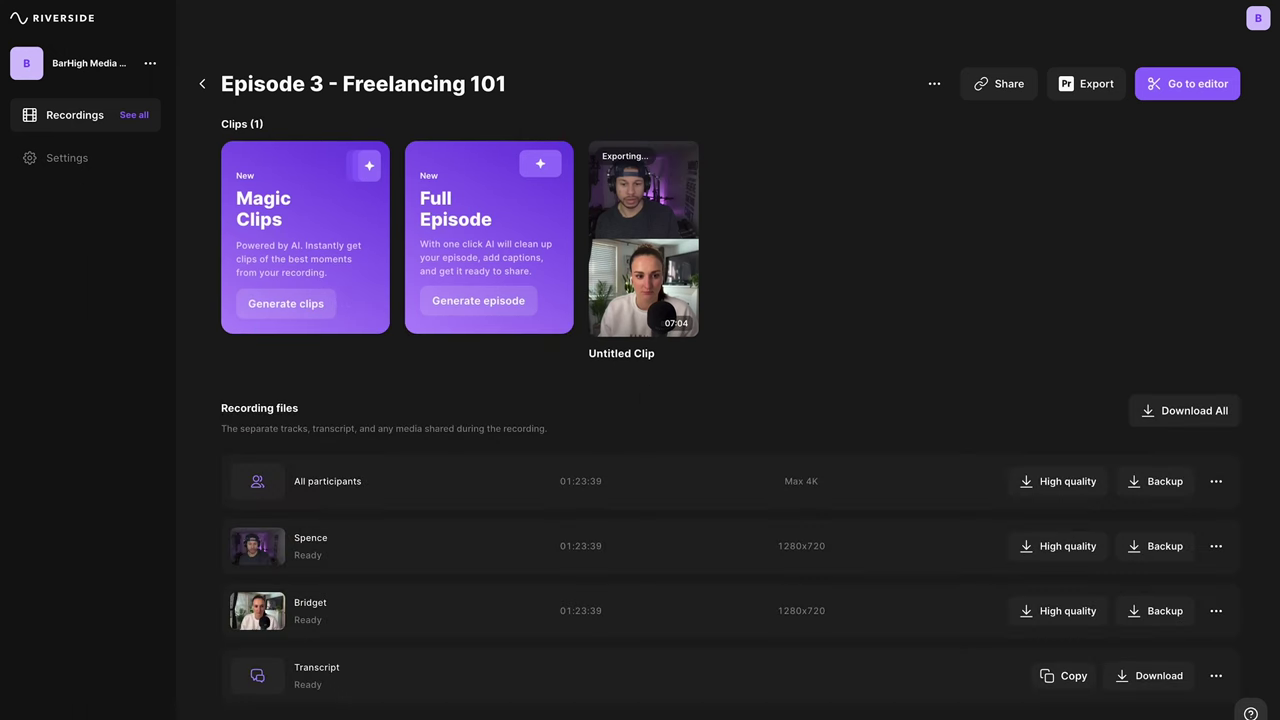
pyautogui.click(1033, 541)
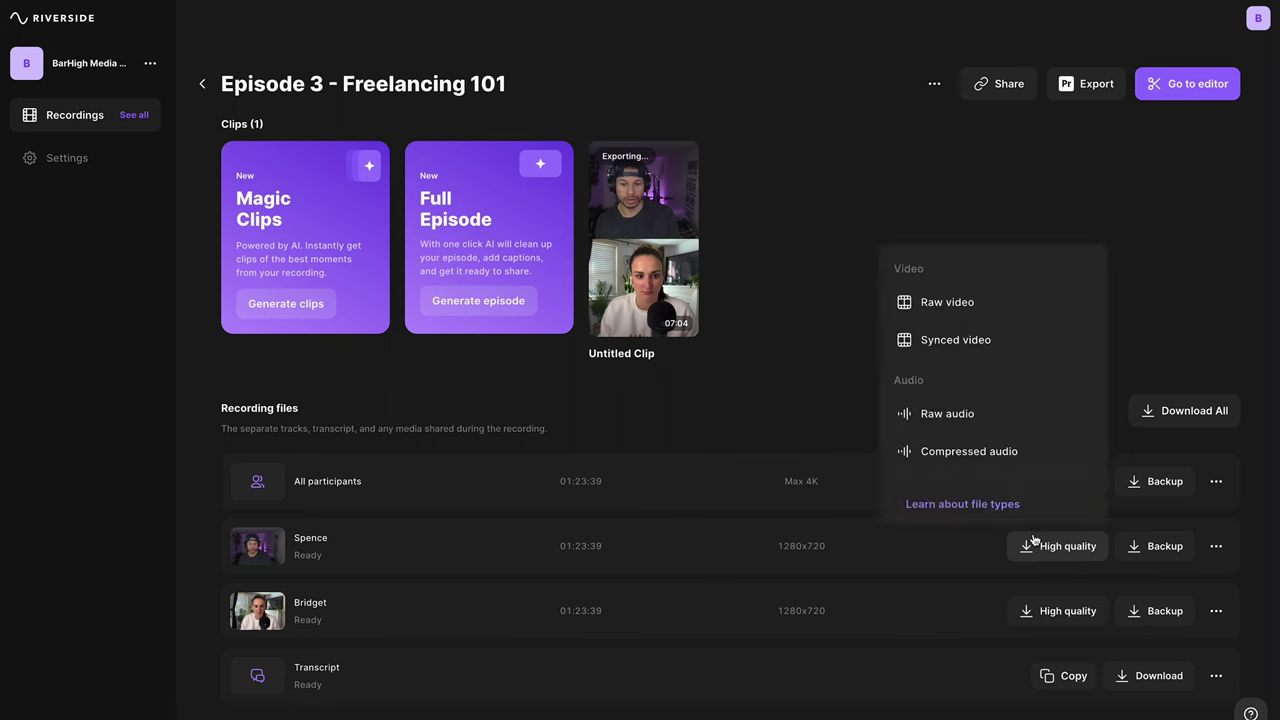
pyautogui.click(1033, 541)
pyautogui.click(1043, 610)
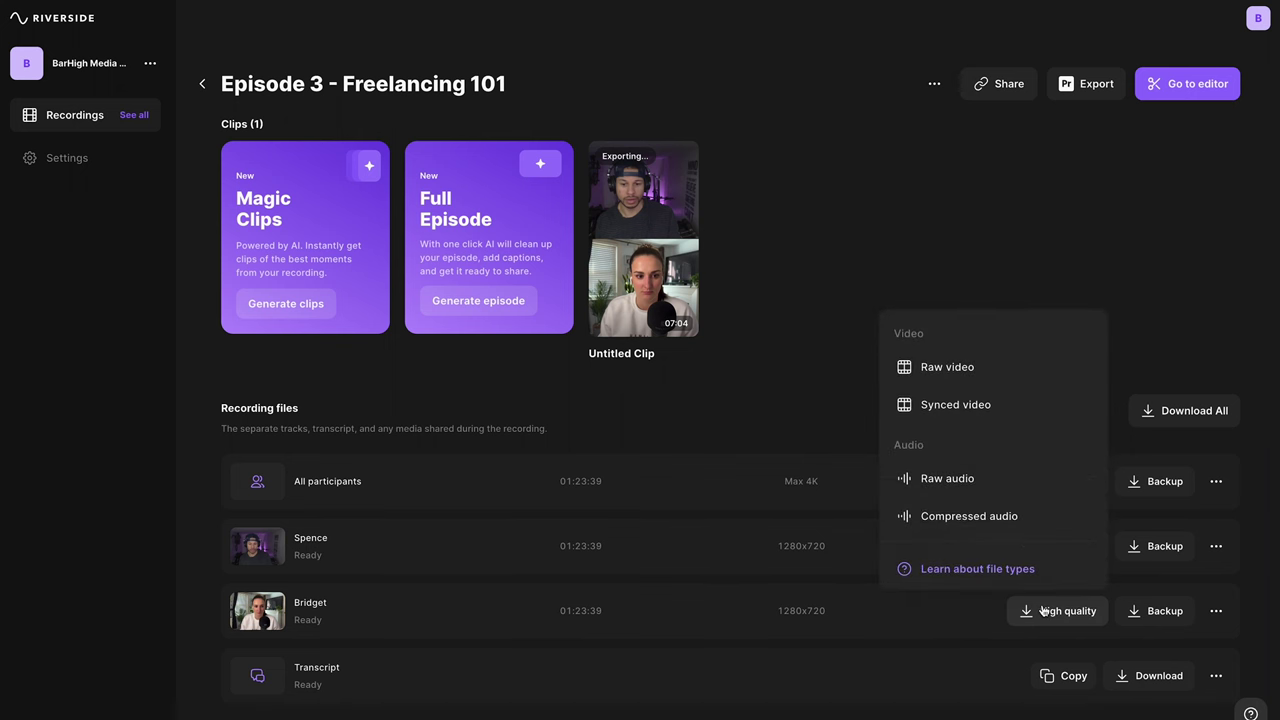
pyautogui.click(1043, 610)
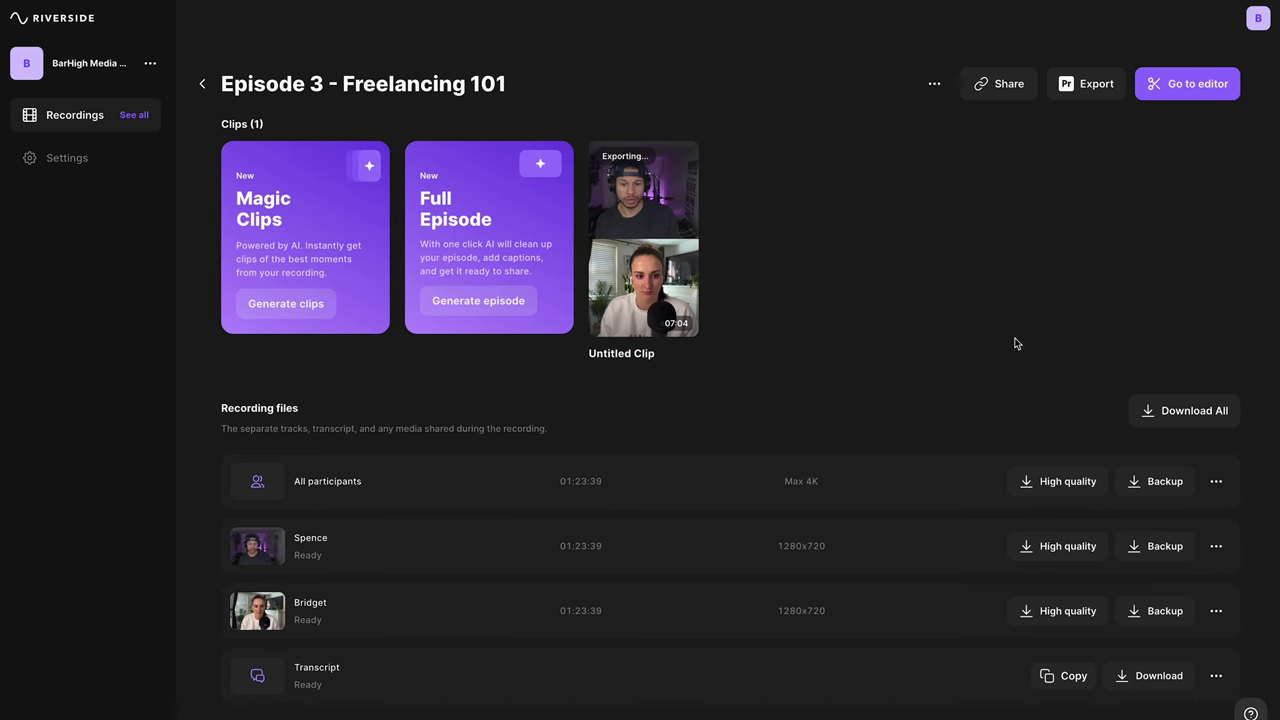
pyautogui.click(1186, 96)
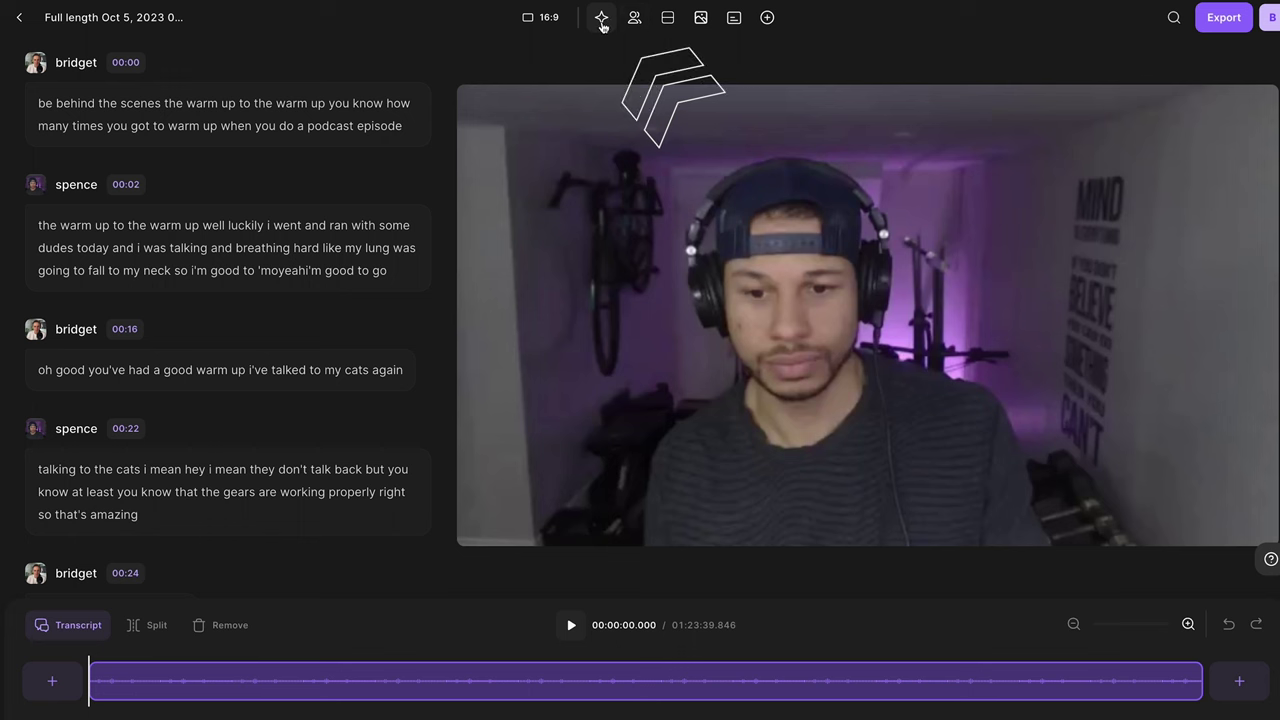
# Step: Use Magic tools' Remove all silences to shorten the episode to 01:23:29
pyautogui.click(602, 19)
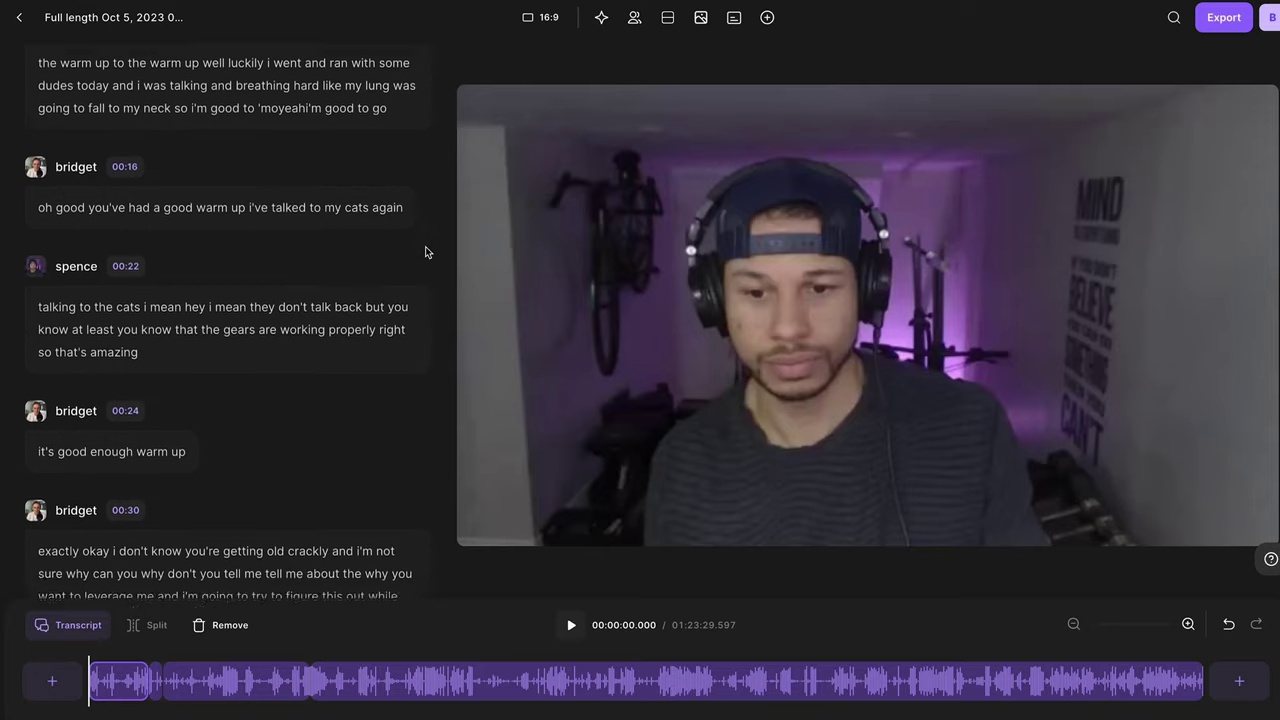
pyautogui.scroll(-2, 423, 294)
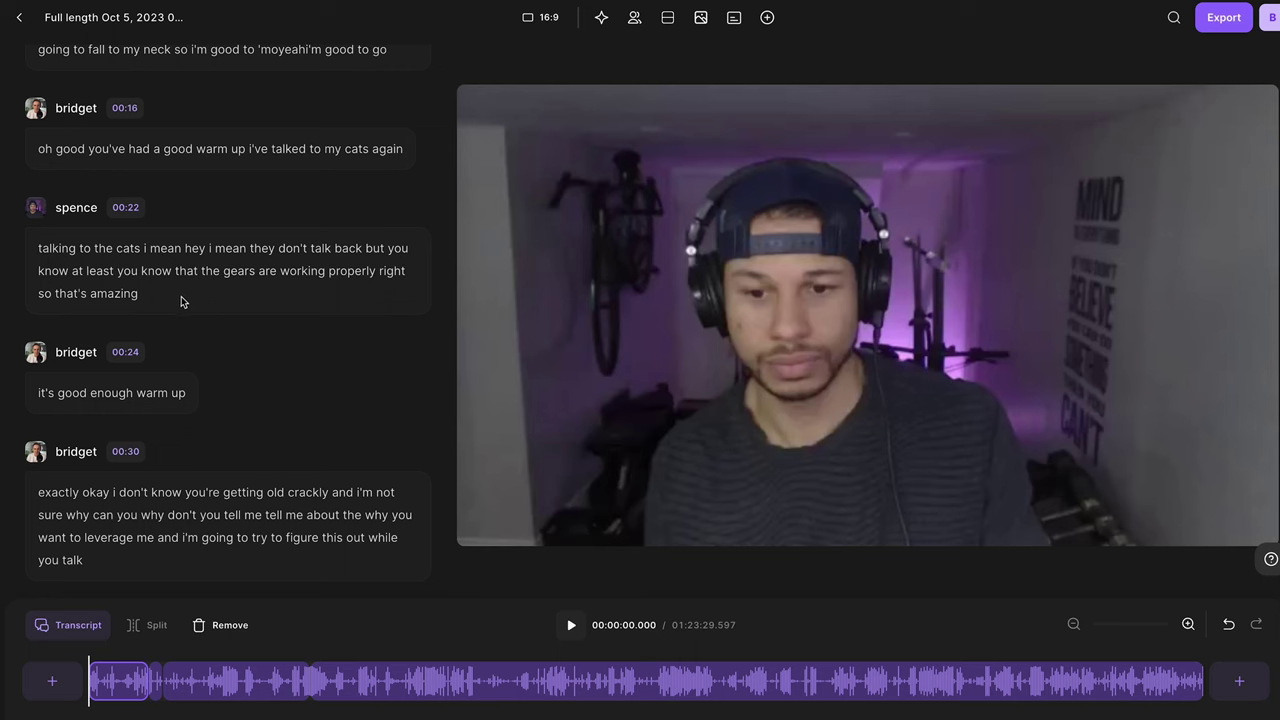
# Step: Delete the second speaker's message about talking to the cats from the transcript
pyautogui.moveTo(172, 298); pyautogui.dragTo(36, 251)
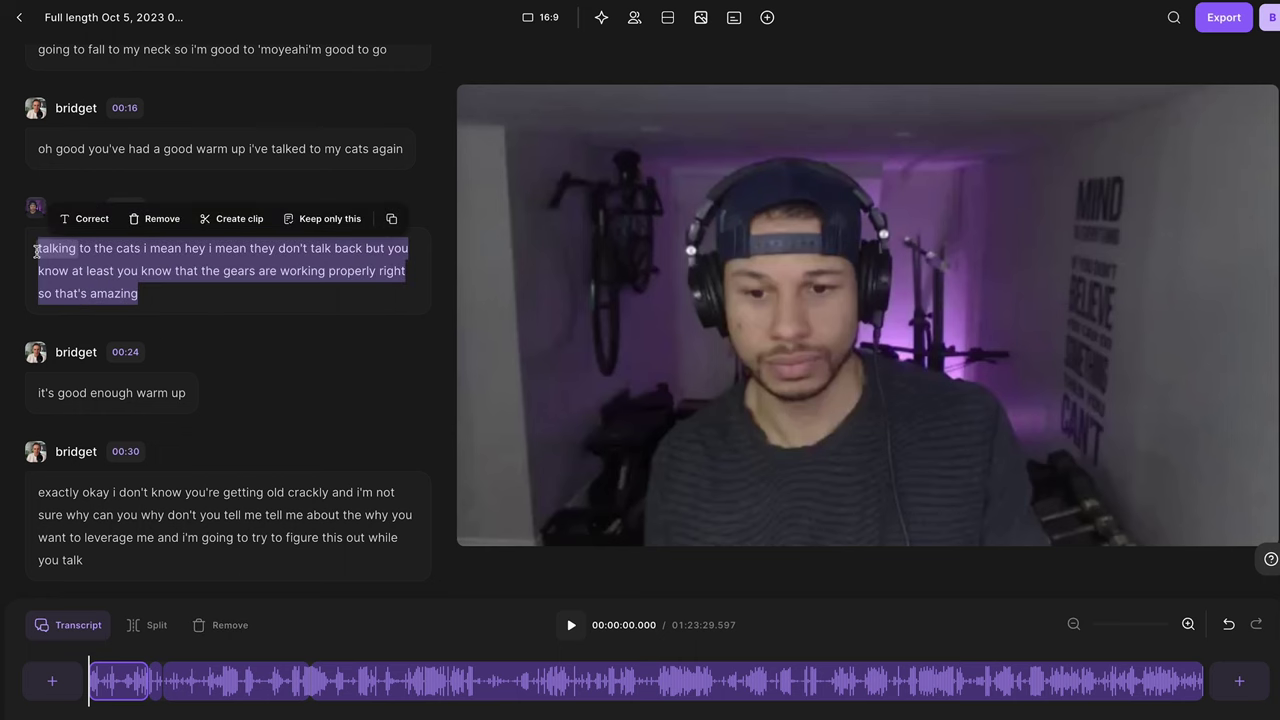
pyautogui.press('BackSpace')
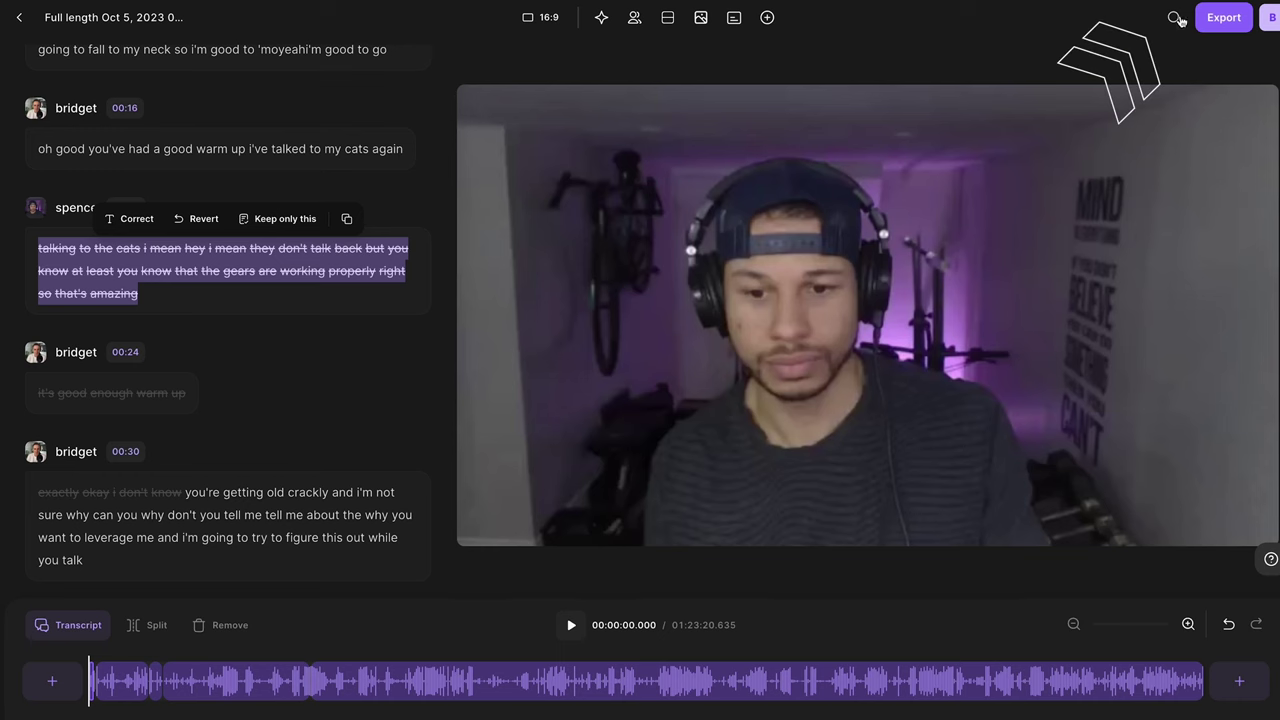
pyautogui.click(1177, 18)
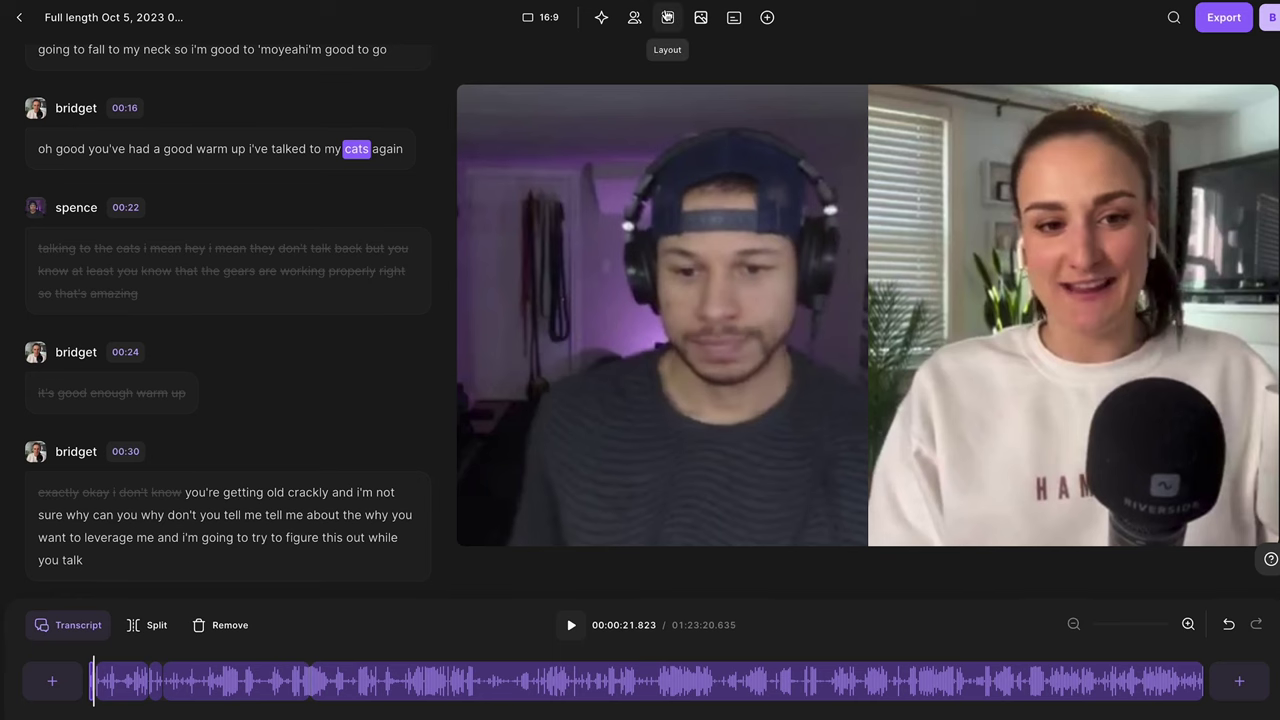
# Step: Try Grid with gaps, Grid and Keep aspect ratio, then settle on the Full frame AI layout
pyautogui.click(667, 17)
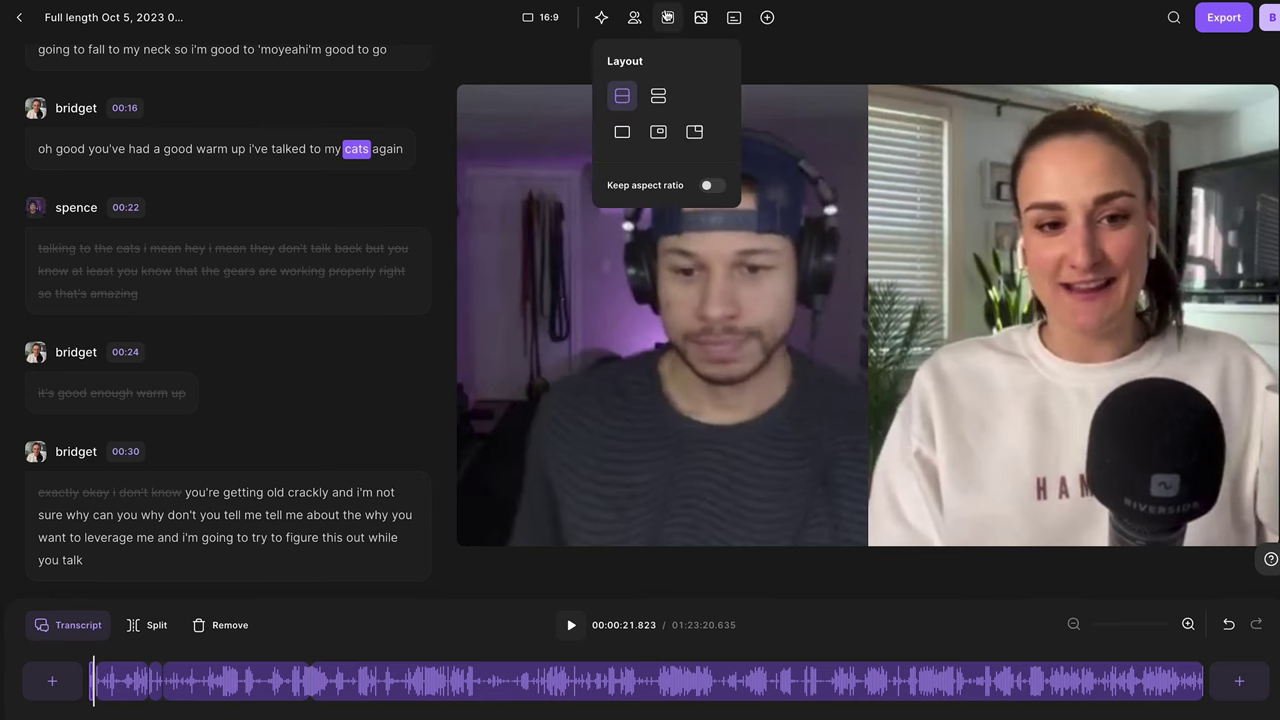
pyautogui.click(658, 96)
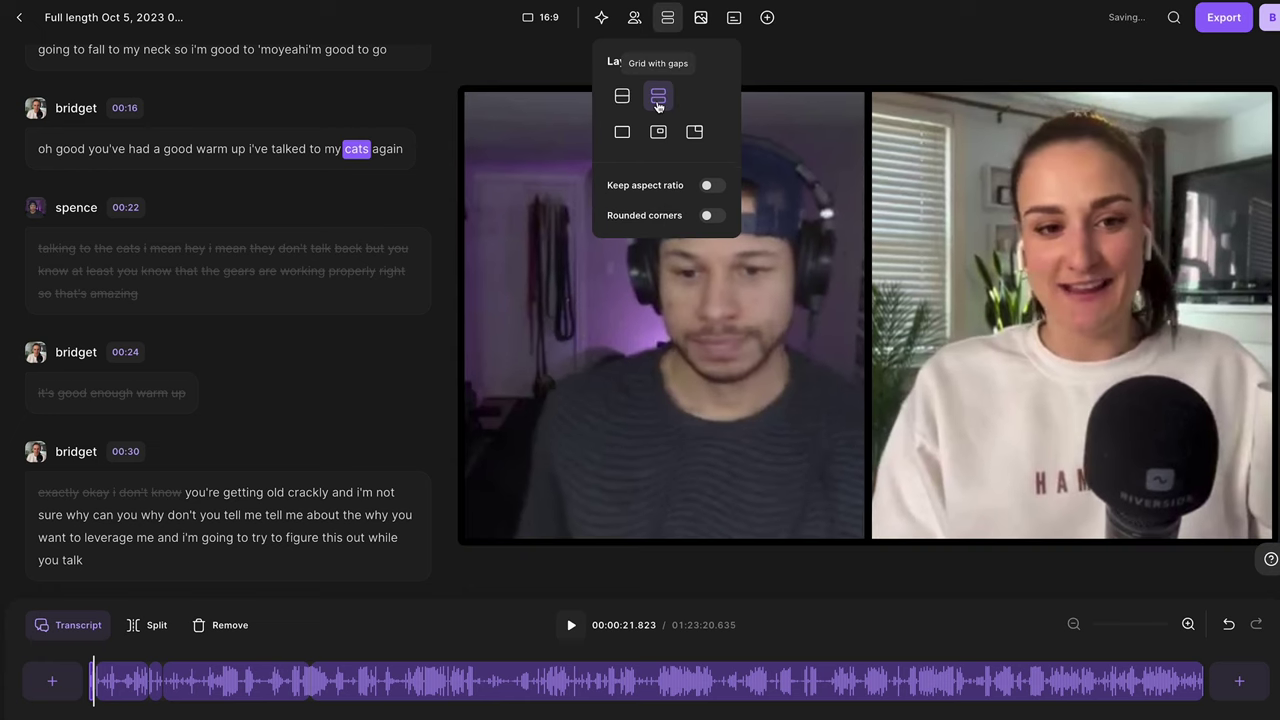
pyautogui.click(632, 106)
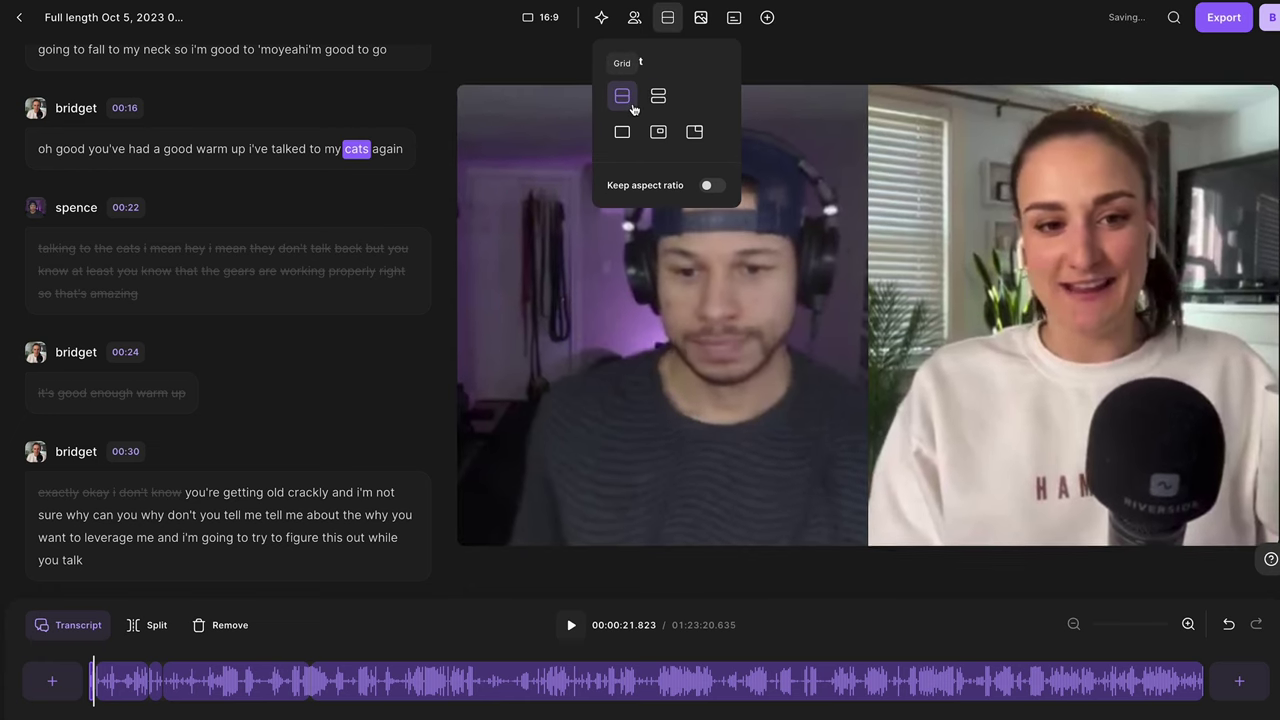
pyautogui.click(709, 190)
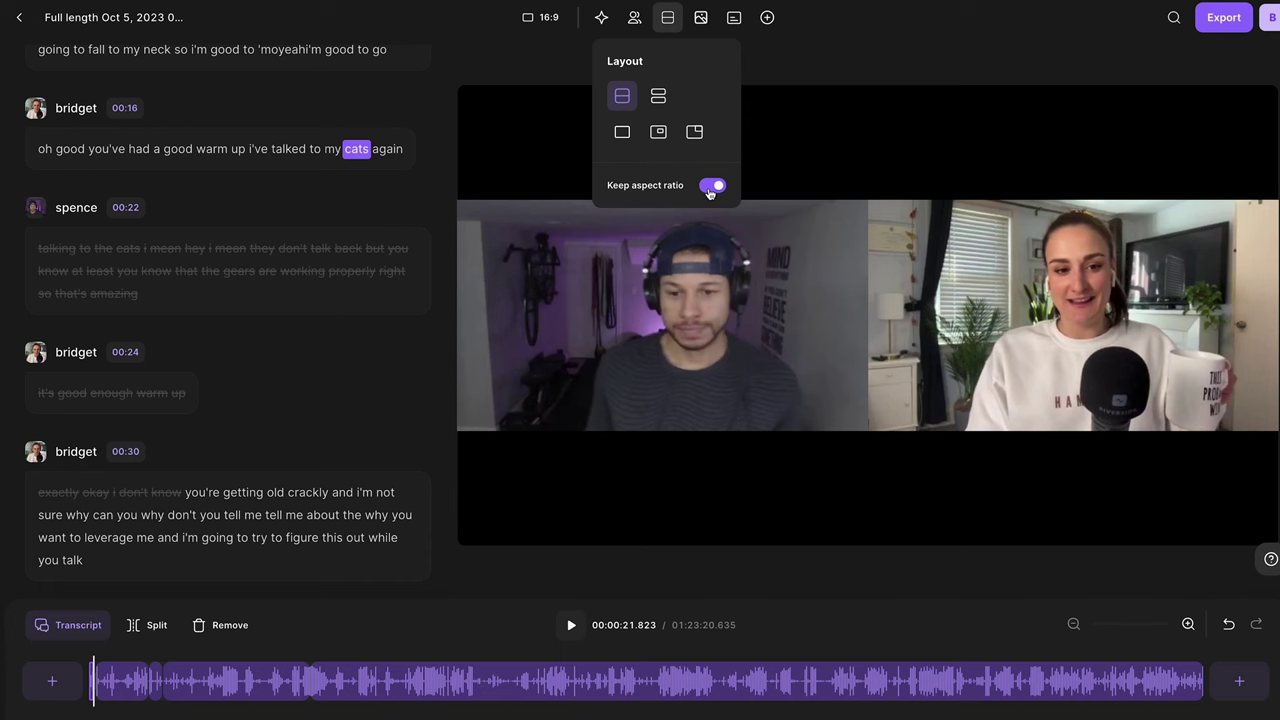
pyautogui.click(709, 190)
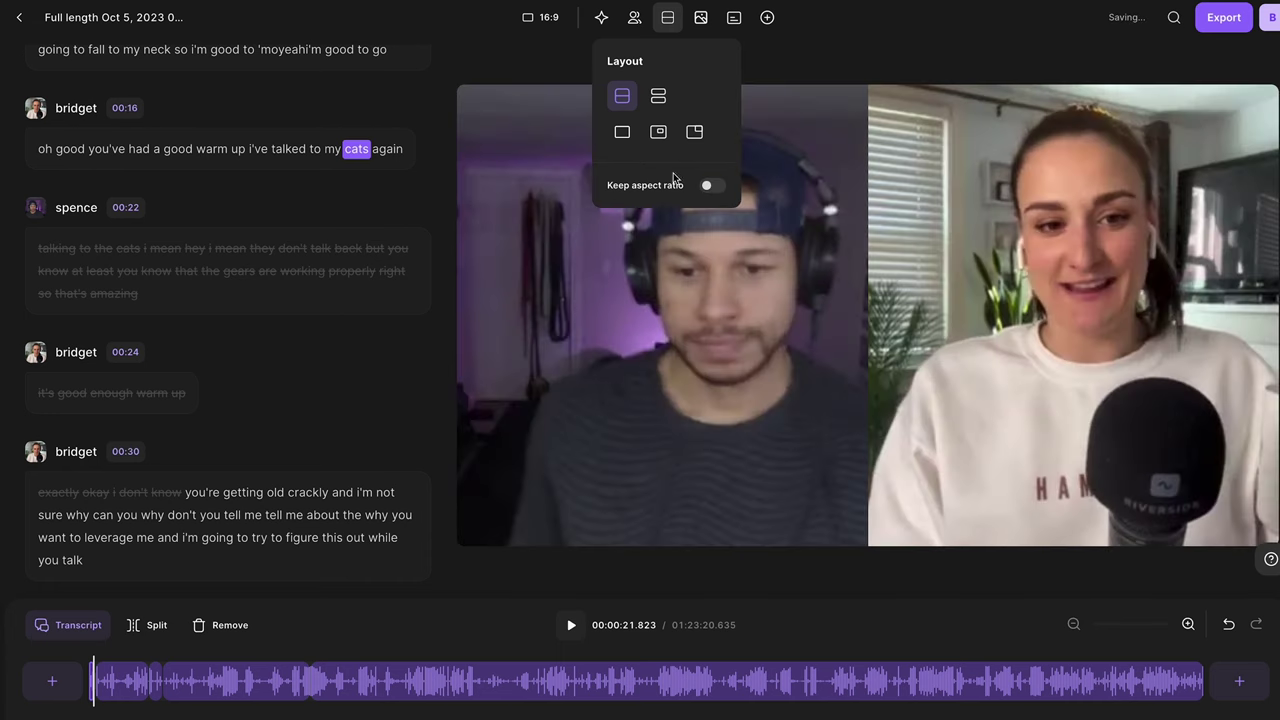
pyautogui.click(622, 133)
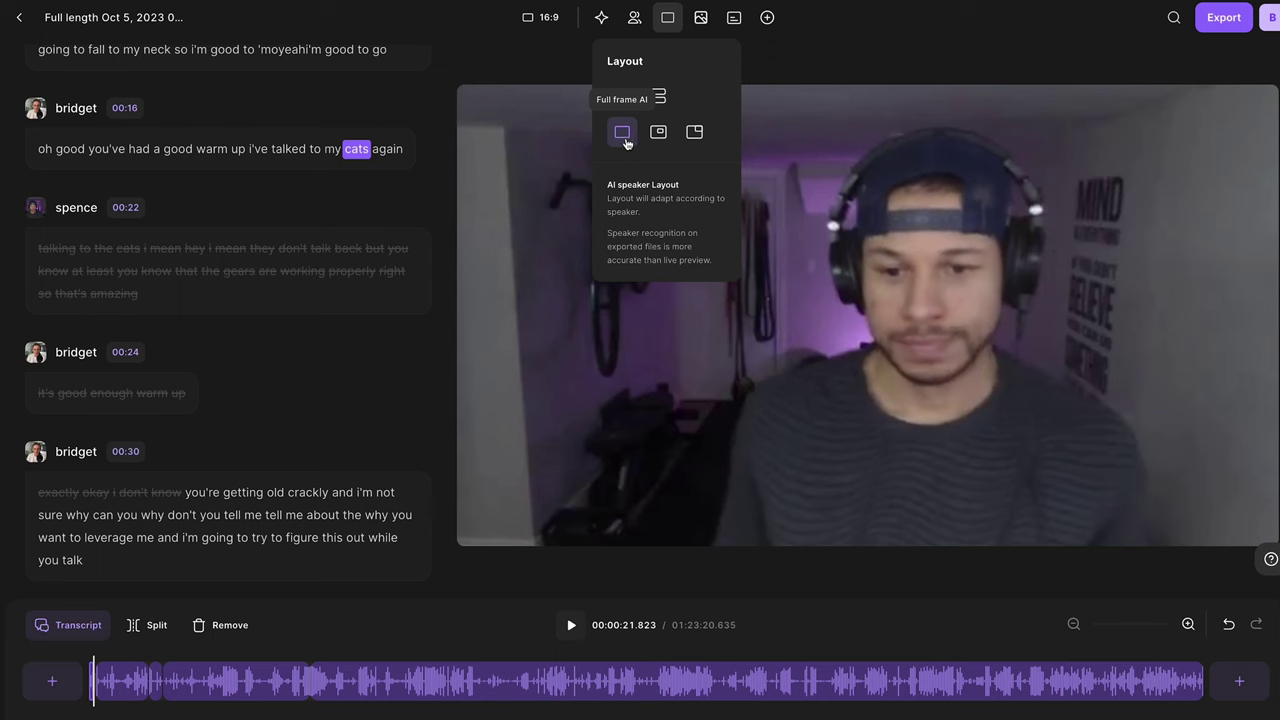
pyautogui.click(708, 18)
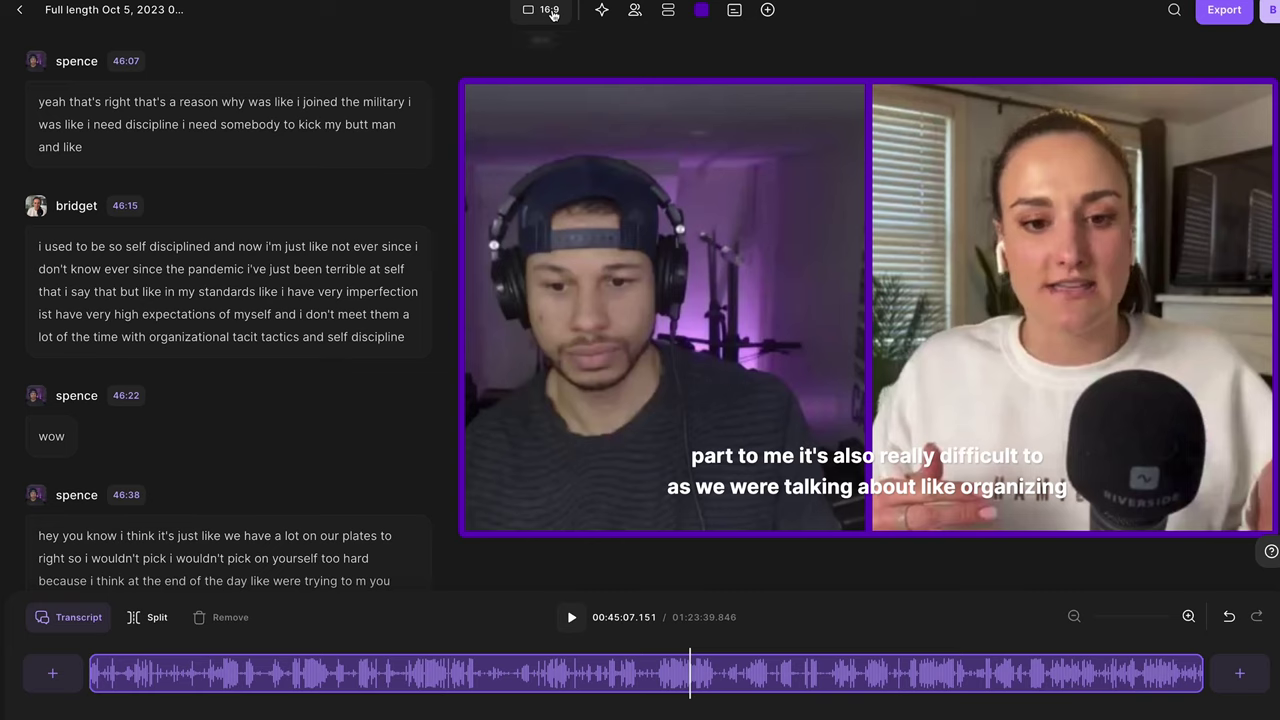
pyautogui.click(545, 11)
pyautogui.click(580, 97)
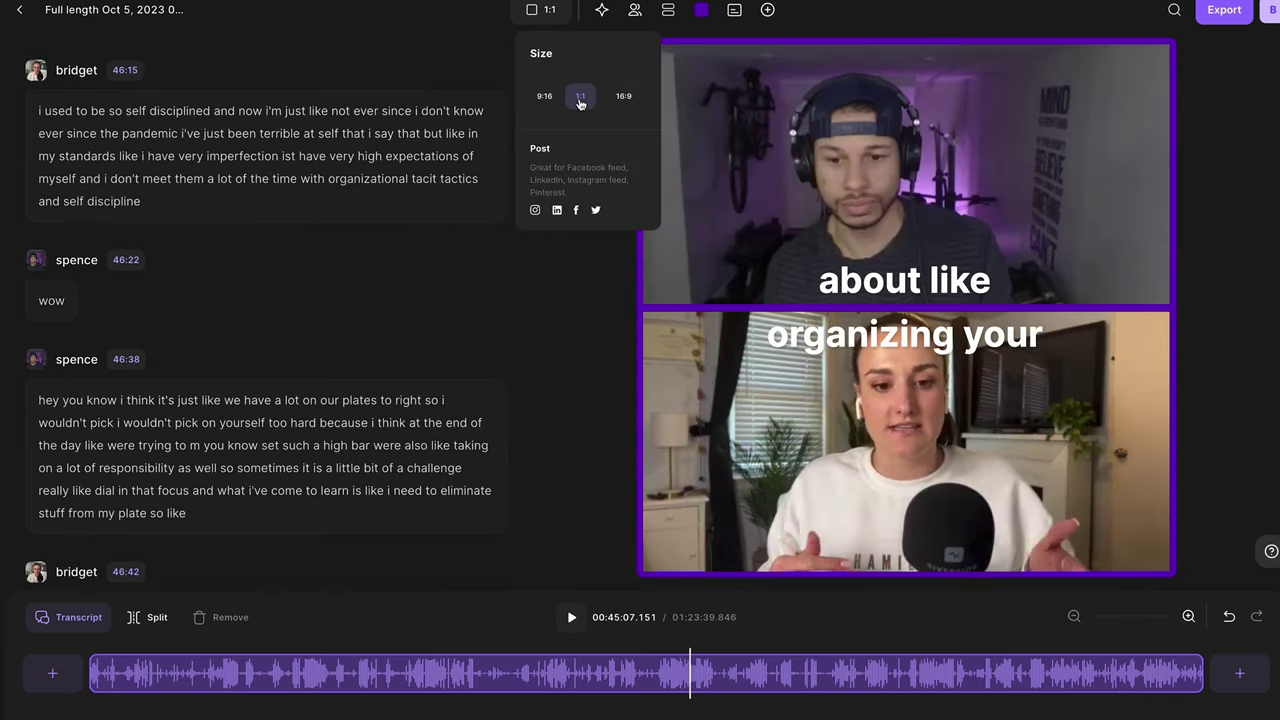
pyautogui.click(543, 98)
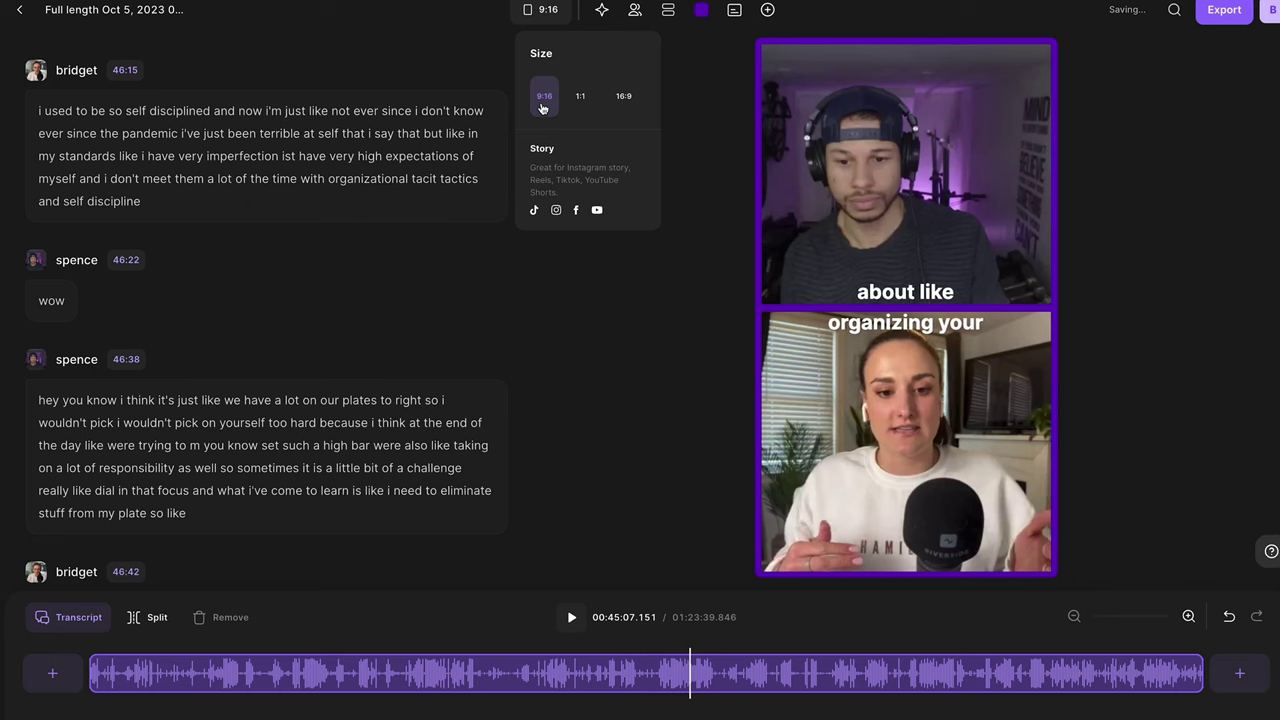
pyautogui.click(624, 97)
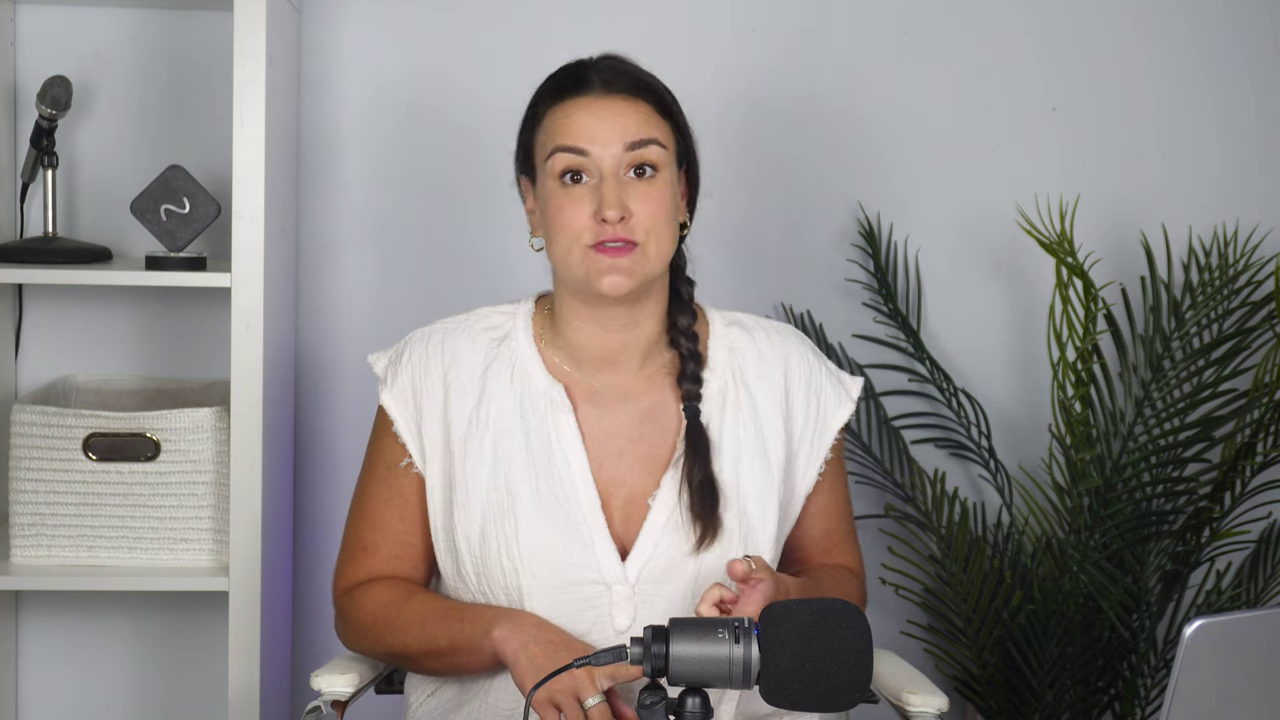
# Step: Turn on captions in the second Aa style and correct the word 'again' in the transcript
pyautogui.click(736, 18)
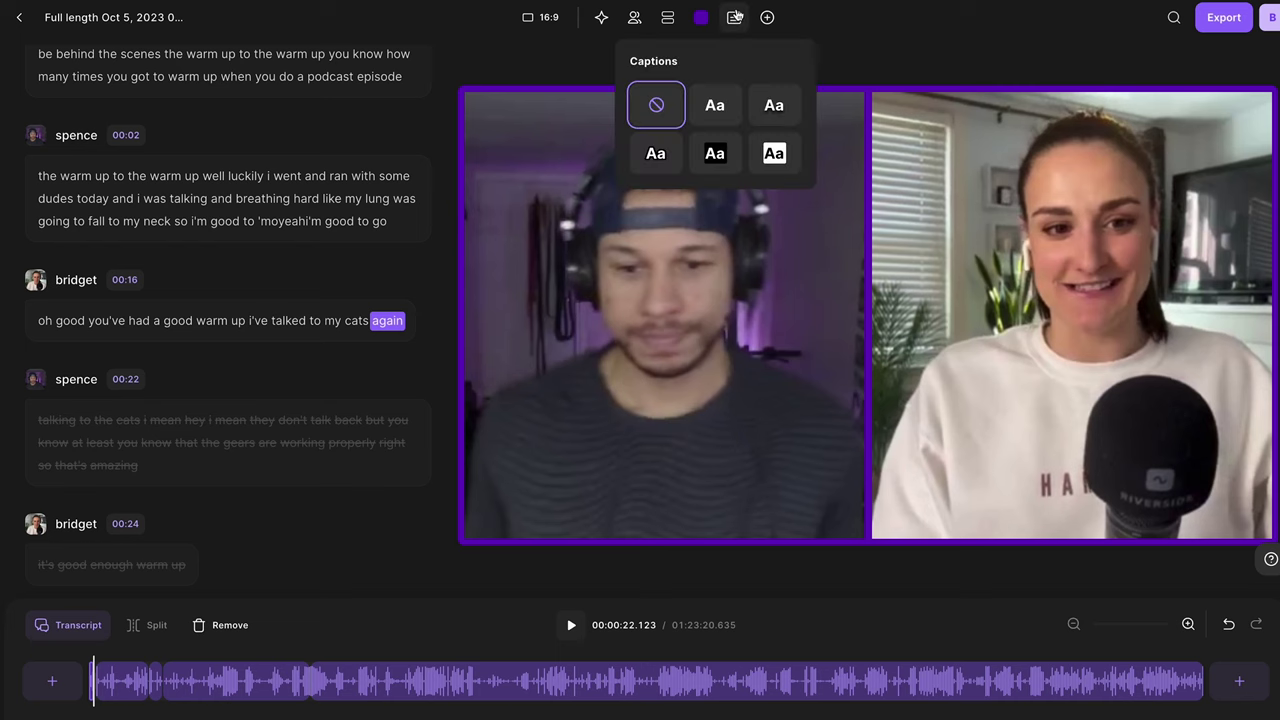
pyautogui.click(725, 114)
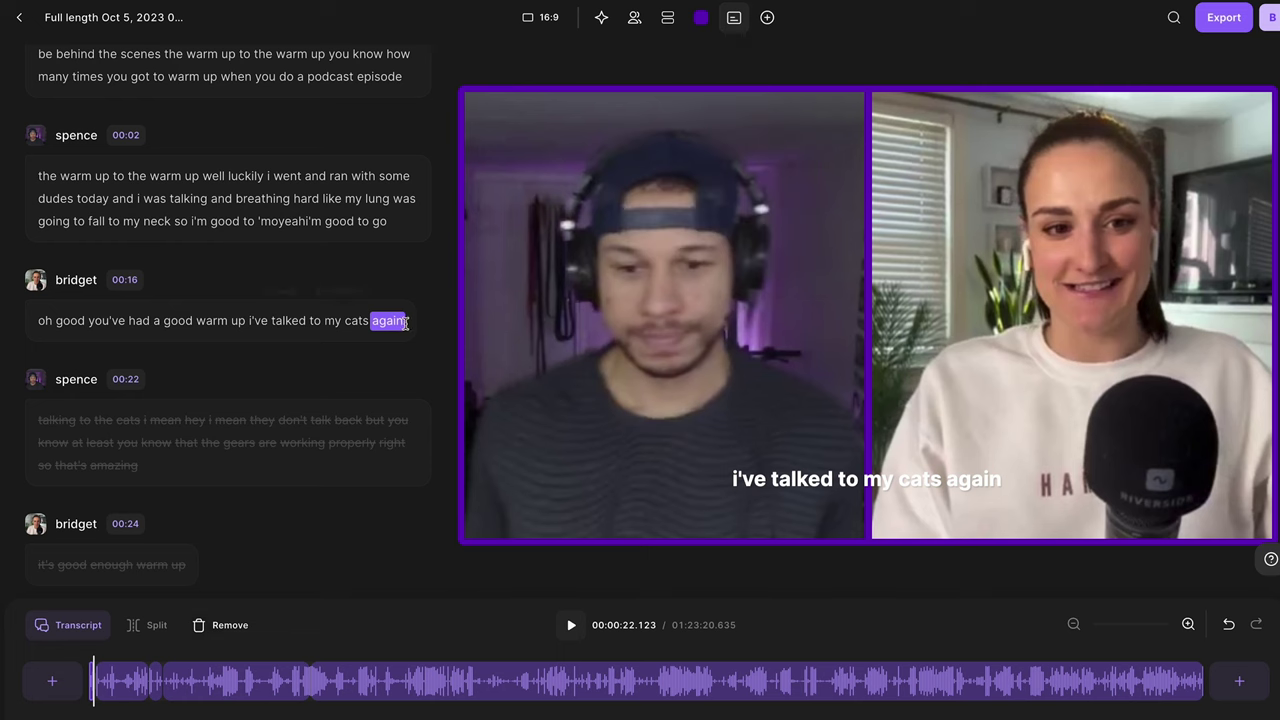
pyautogui.click(404, 320)
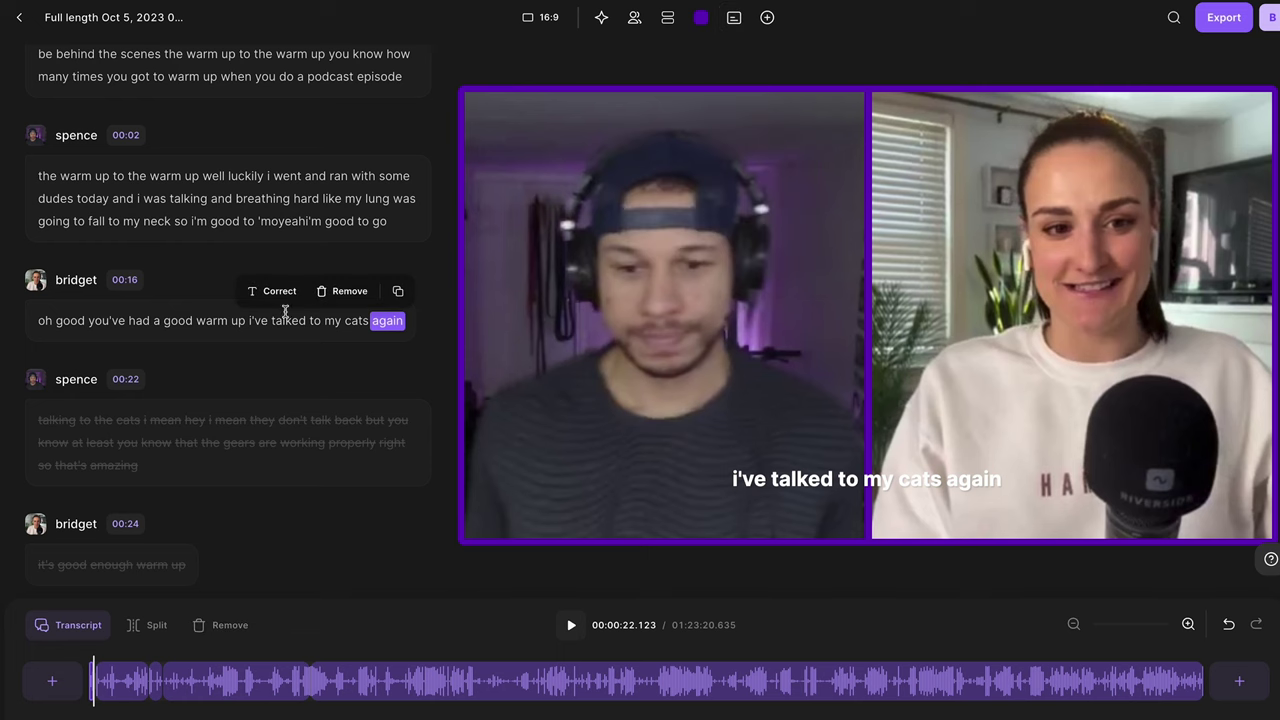
pyautogui.click(279, 293)
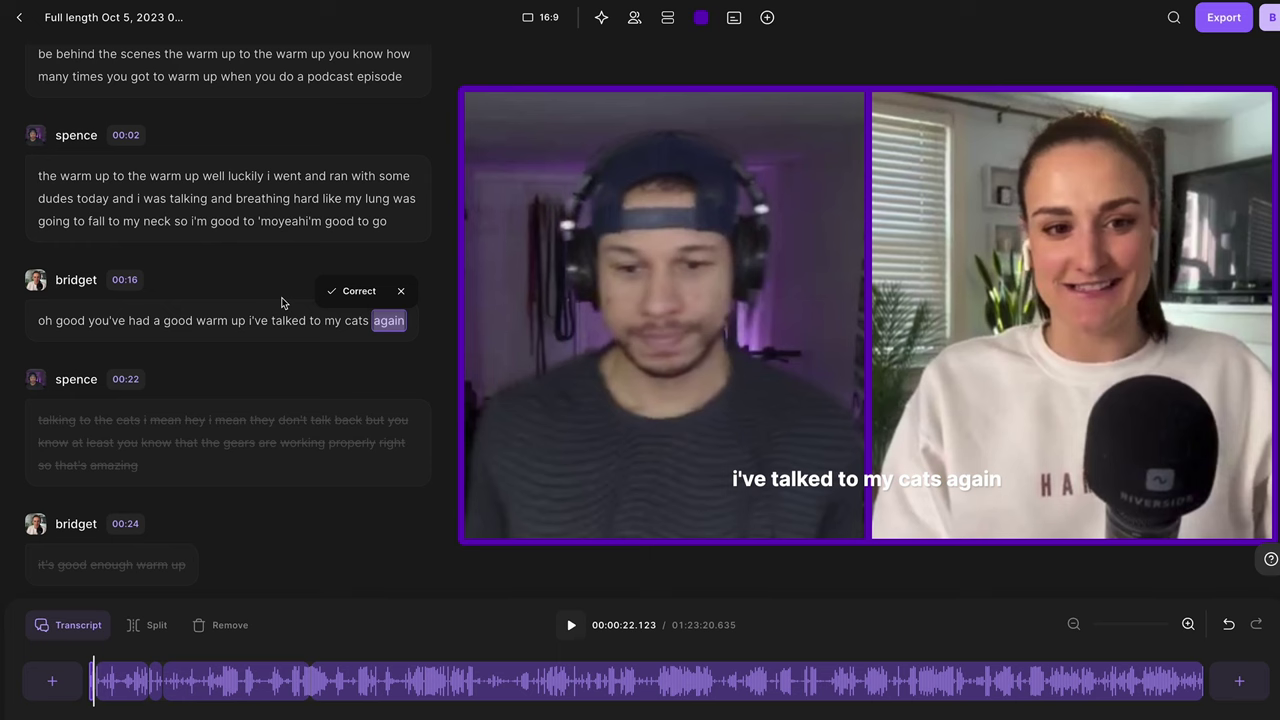
pyautogui.press('Return')
# Step: Add the Barhigh Media logo, move it to the bottom-left corner, and open Export Options
pyautogui.click(770, 17)
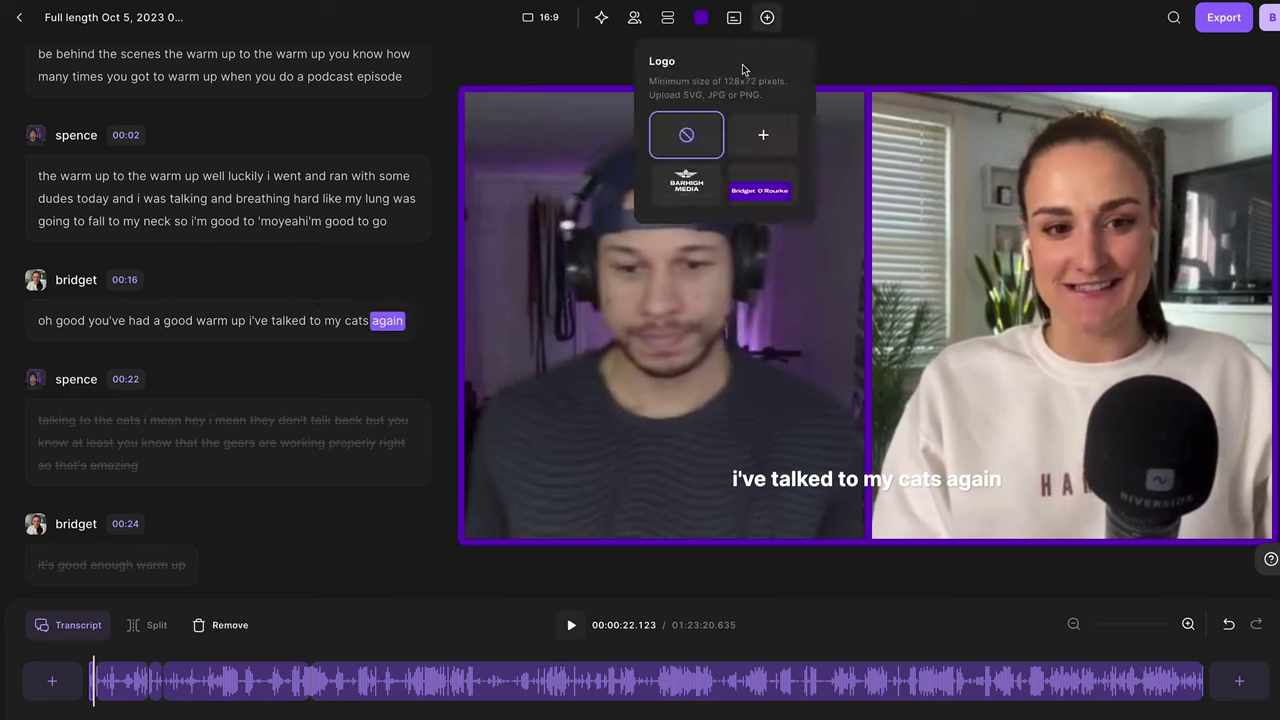
pyautogui.click(705, 183)
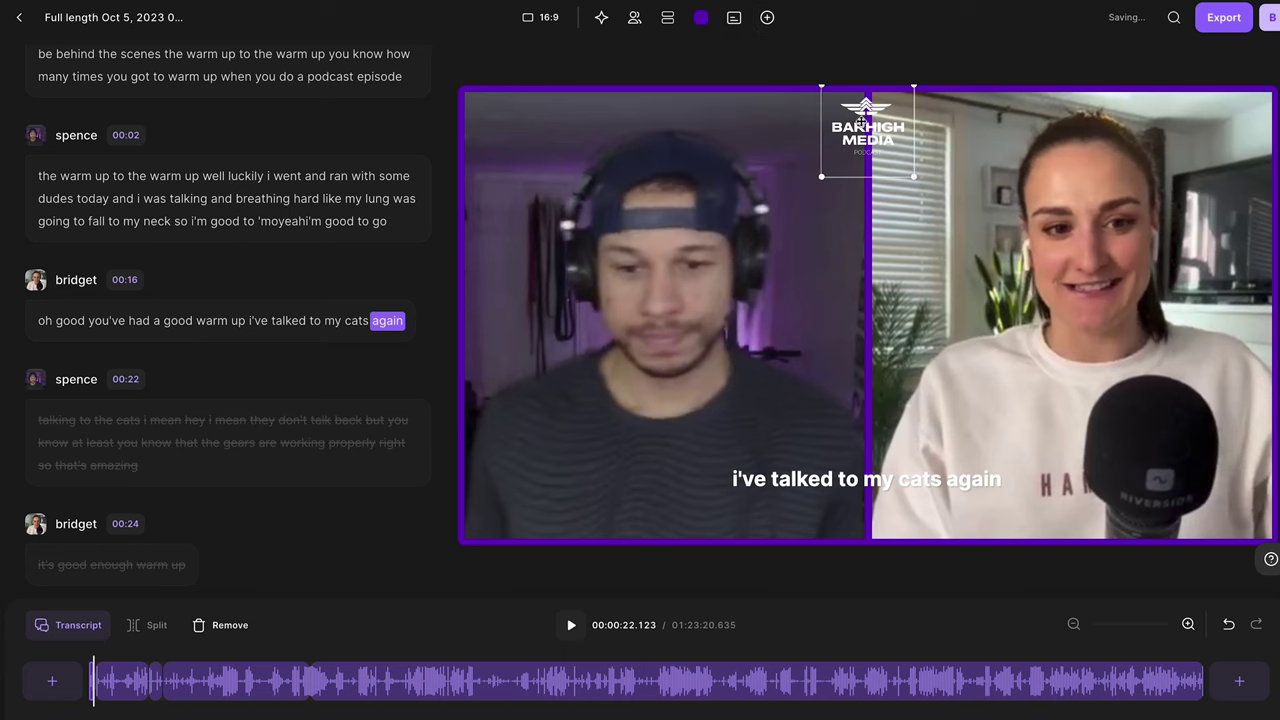
pyautogui.moveTo(868, 118); pyautogui.dragTo(505, 488)
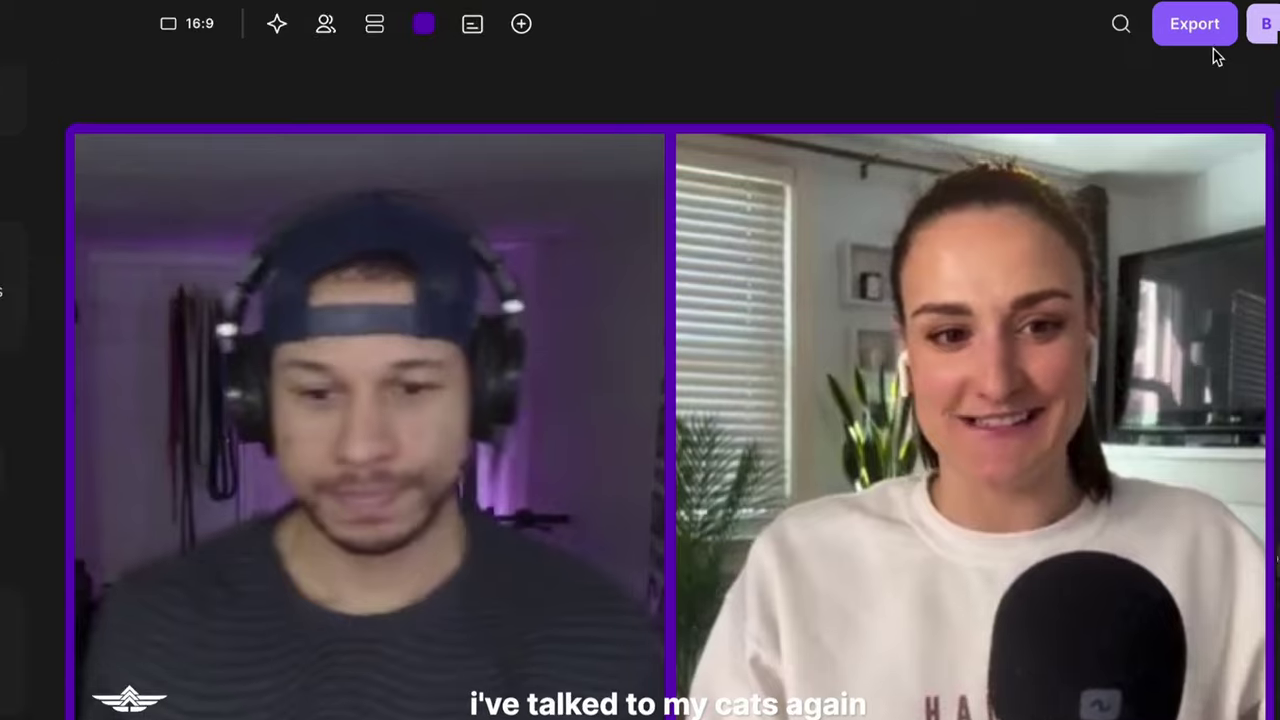
pyautogui.click(1223, 17)
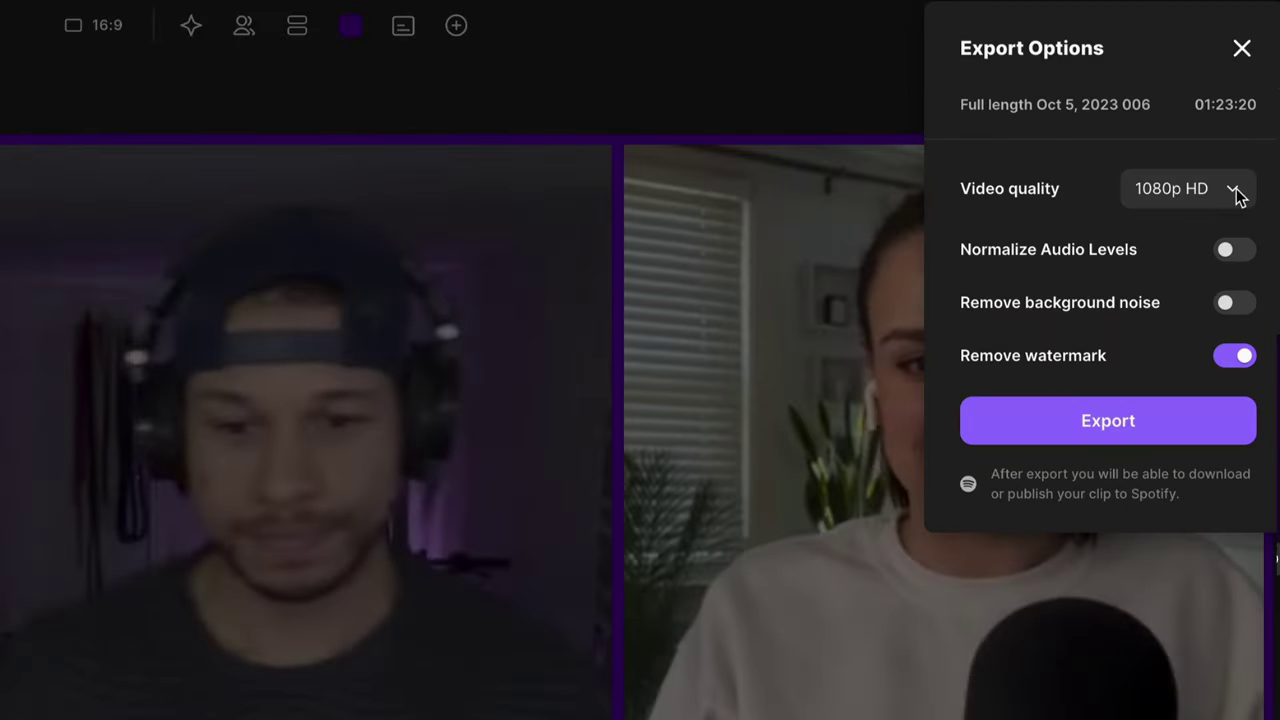
# Step: Choose 2160p 4K in the Video quality dropdown of Export Options
pyautogui.click(1236, 192)
pyautogui.click(1229, 366)
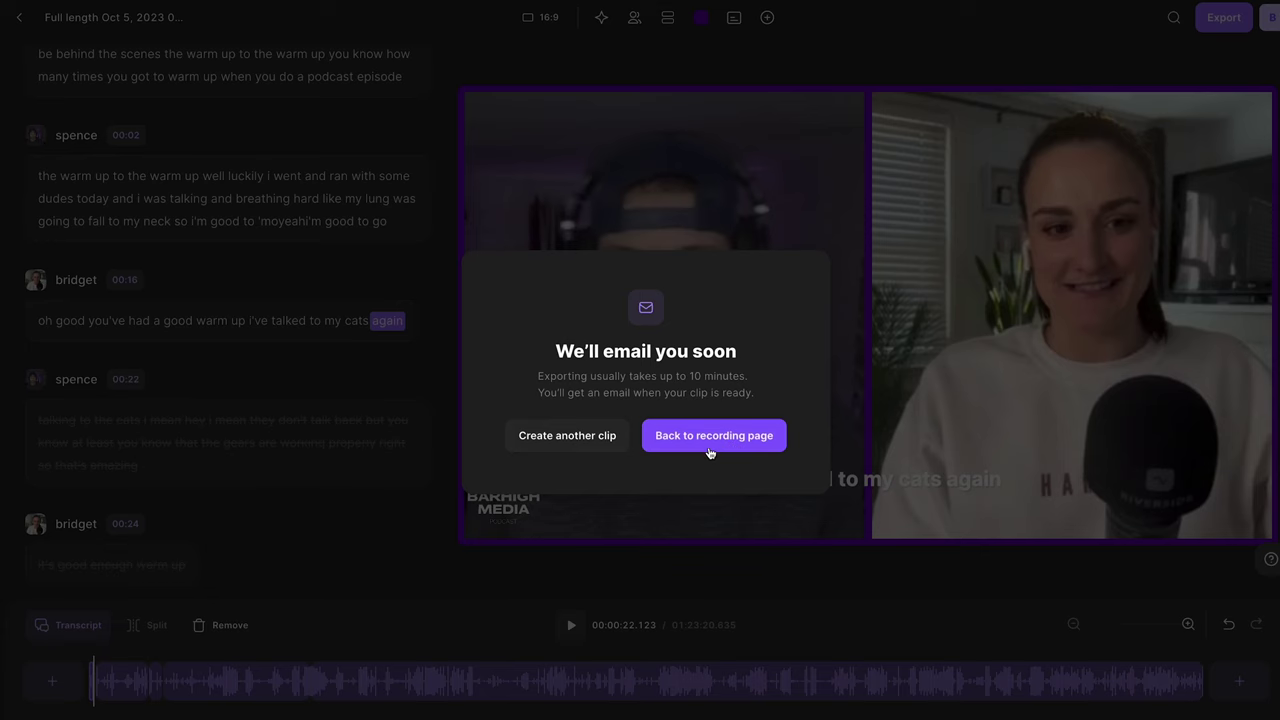
# Step: Go back to the Episode 3 recording page and generate Magic Clips, reaching 22 clips
pyautogui.click(709, 436)
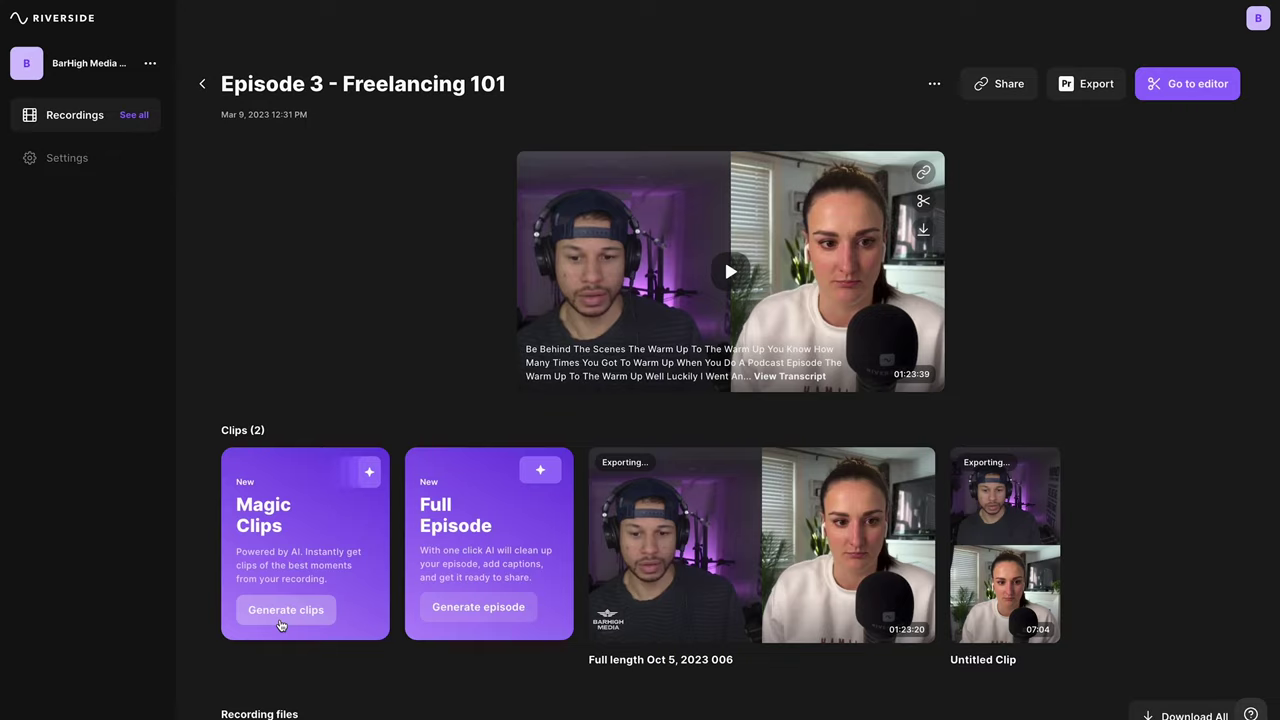
pyautogui.click(285, 610)
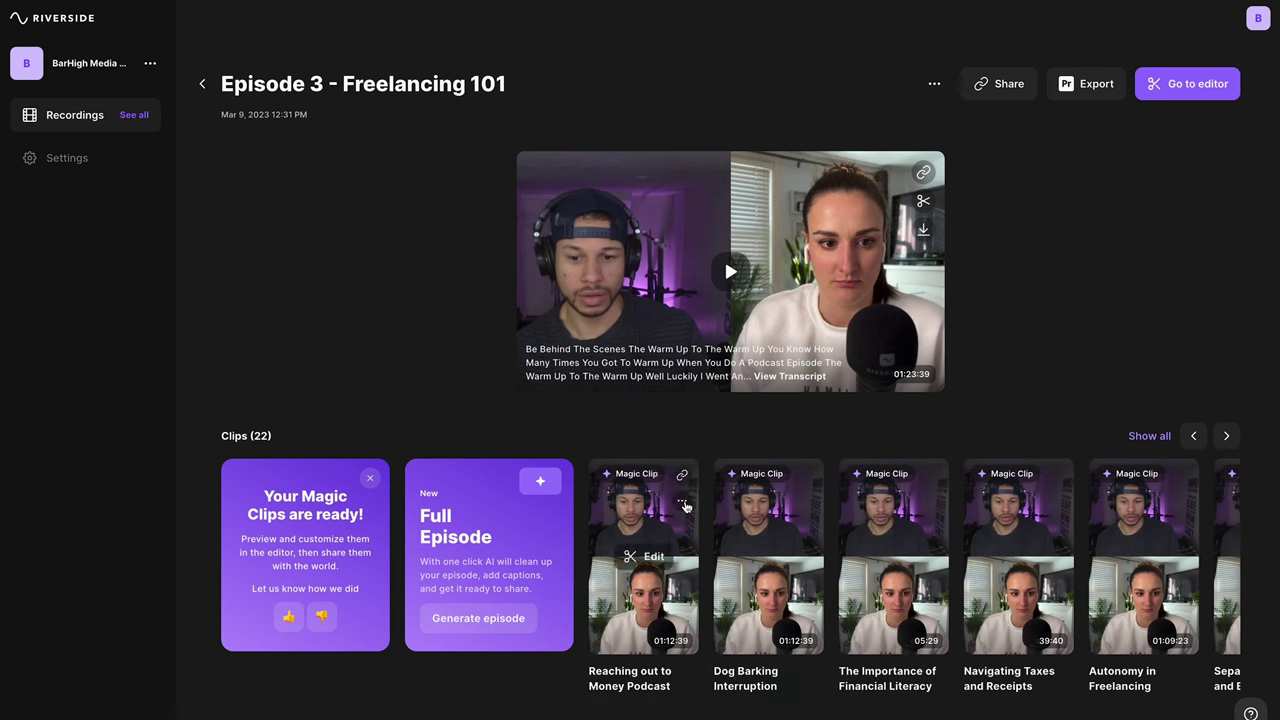
# Step: Open the actions menu of the first Magic Clip, Reaching out to Money Podcast
pyautogui.click(681, 500)
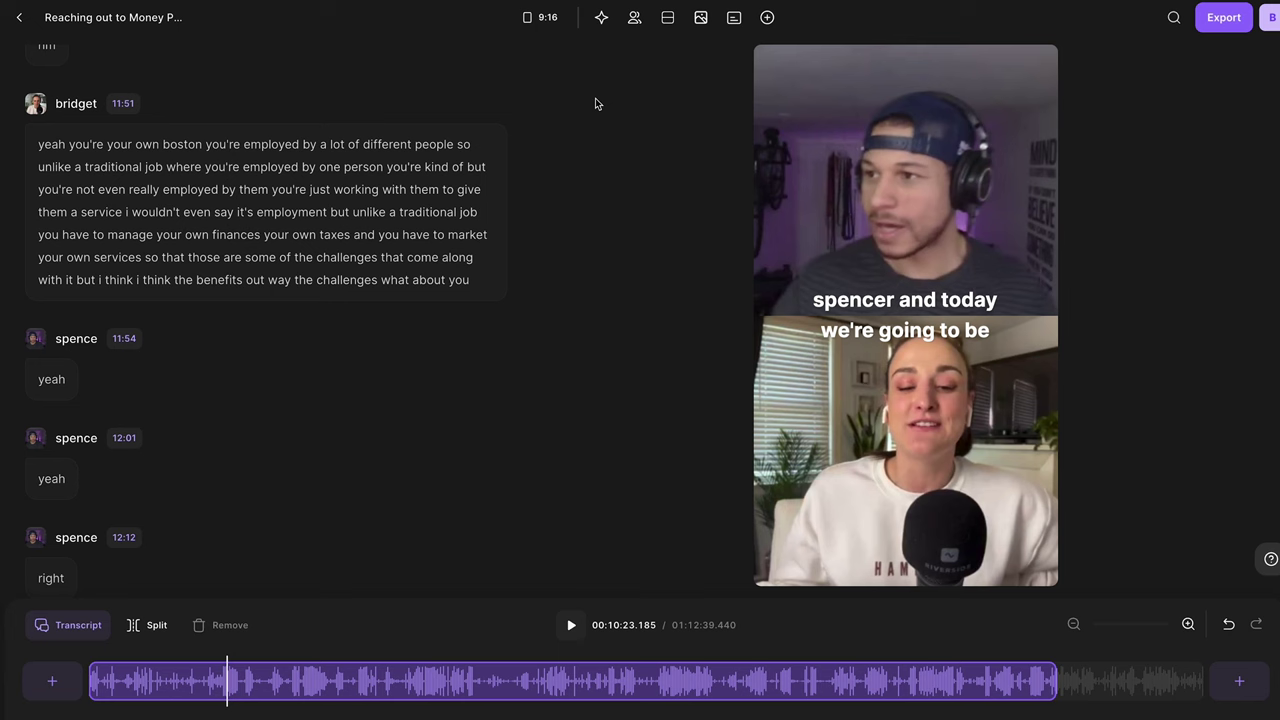
# Step: Give the clip a Grid with gaps layout with Keep aspect ratio and a lavender background
pyautogui.click(671, 31)
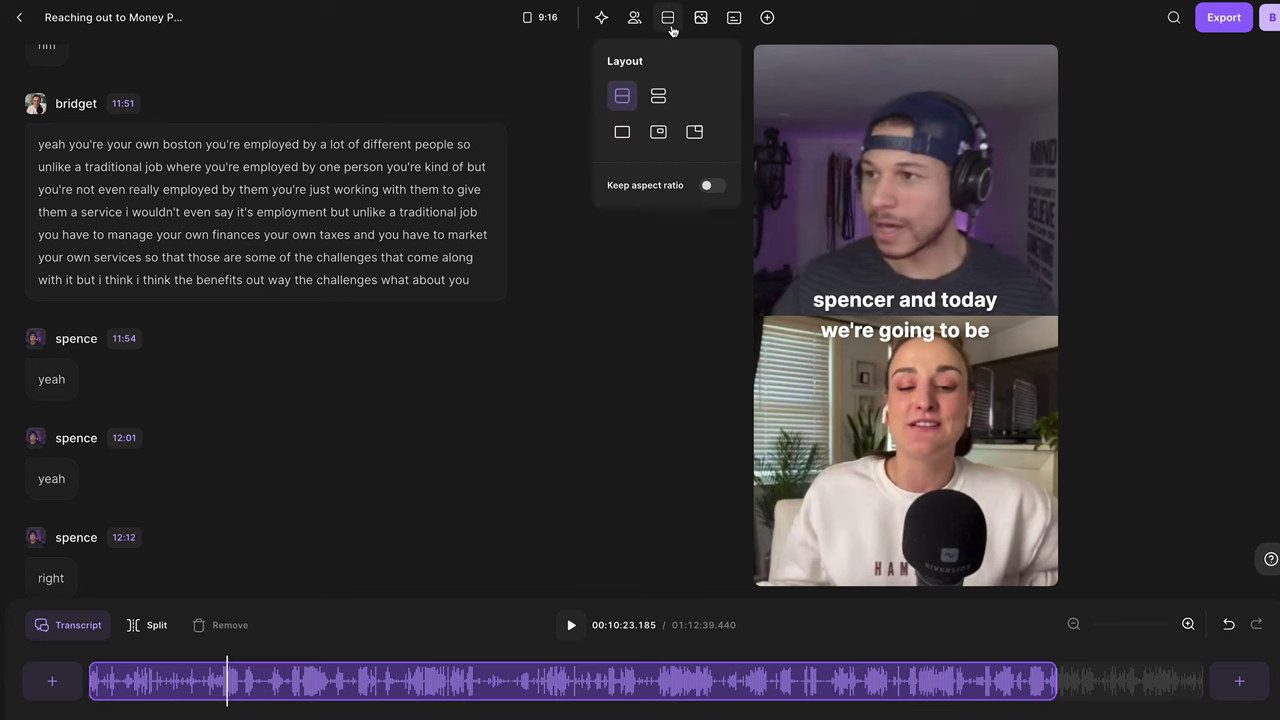
pyautogui.click(658, 95)
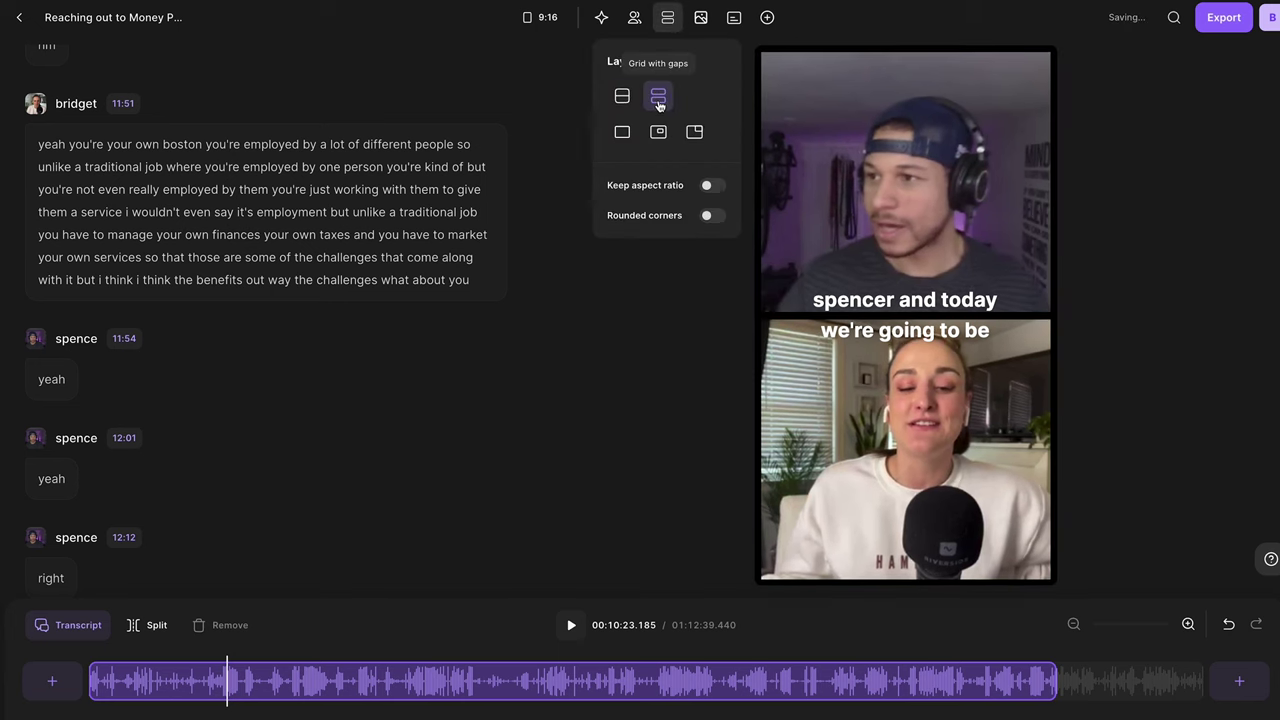
pyautogui.click(709, 186)
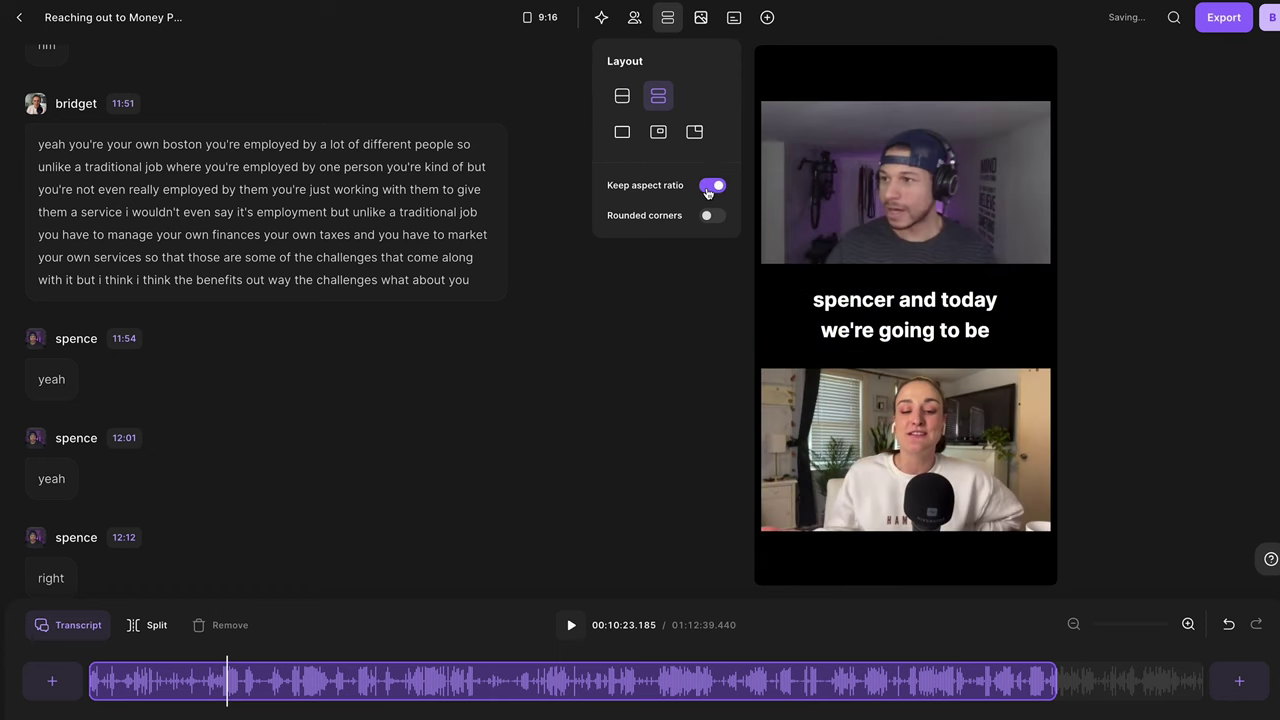
pyautogui.click(701, 17)
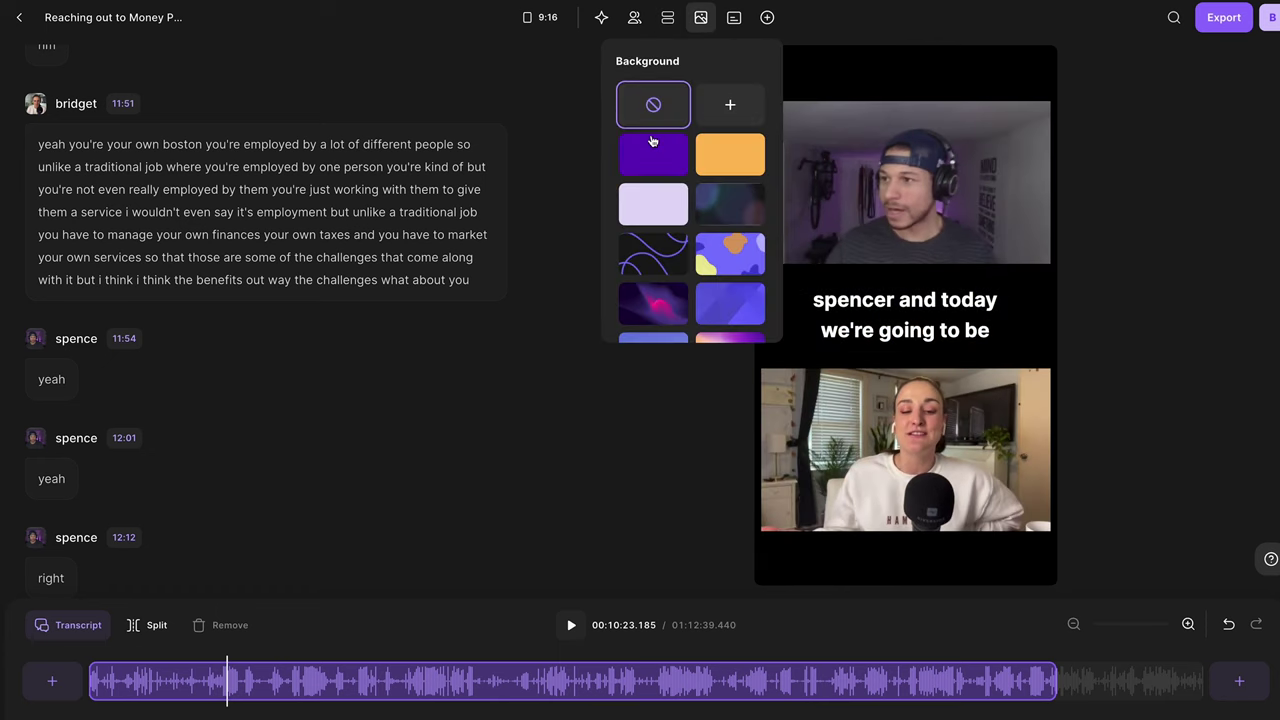
pyautogui.click(654, 210)
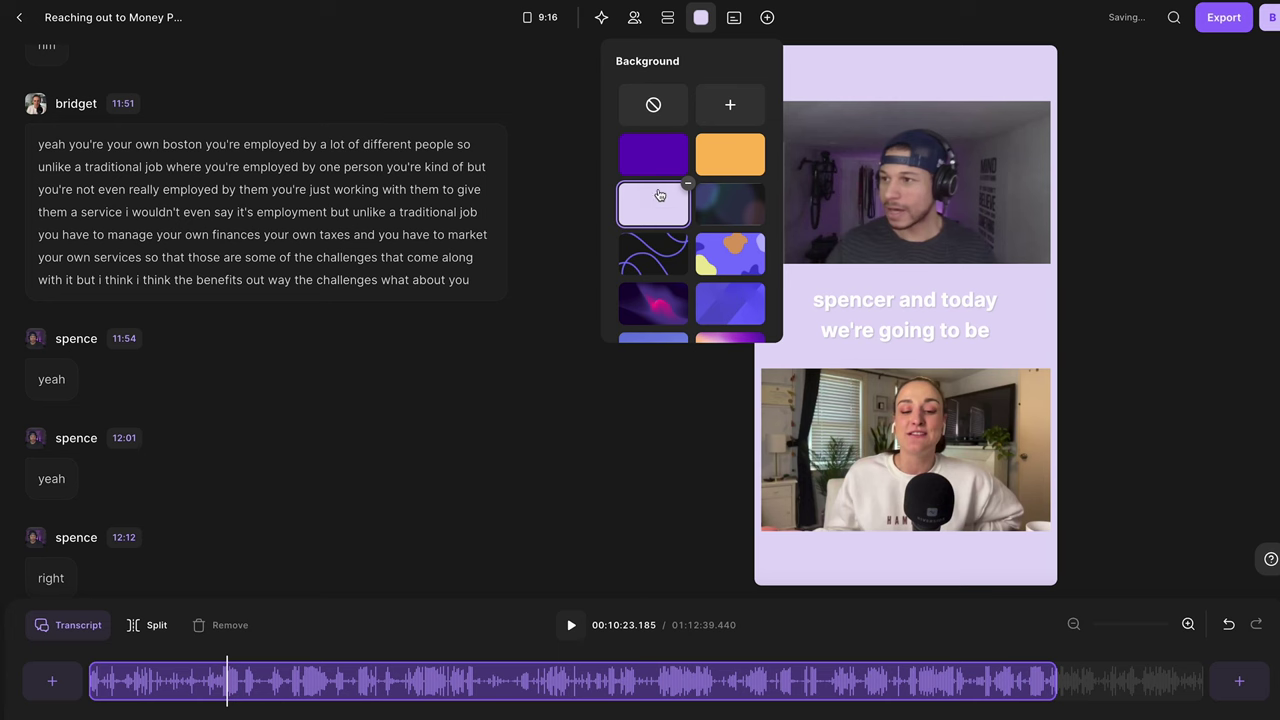
# Step: Switch the captions to the black-box style at Tiny size
pyautogui.click(734, 19)
pyautogui.click(715, 155)
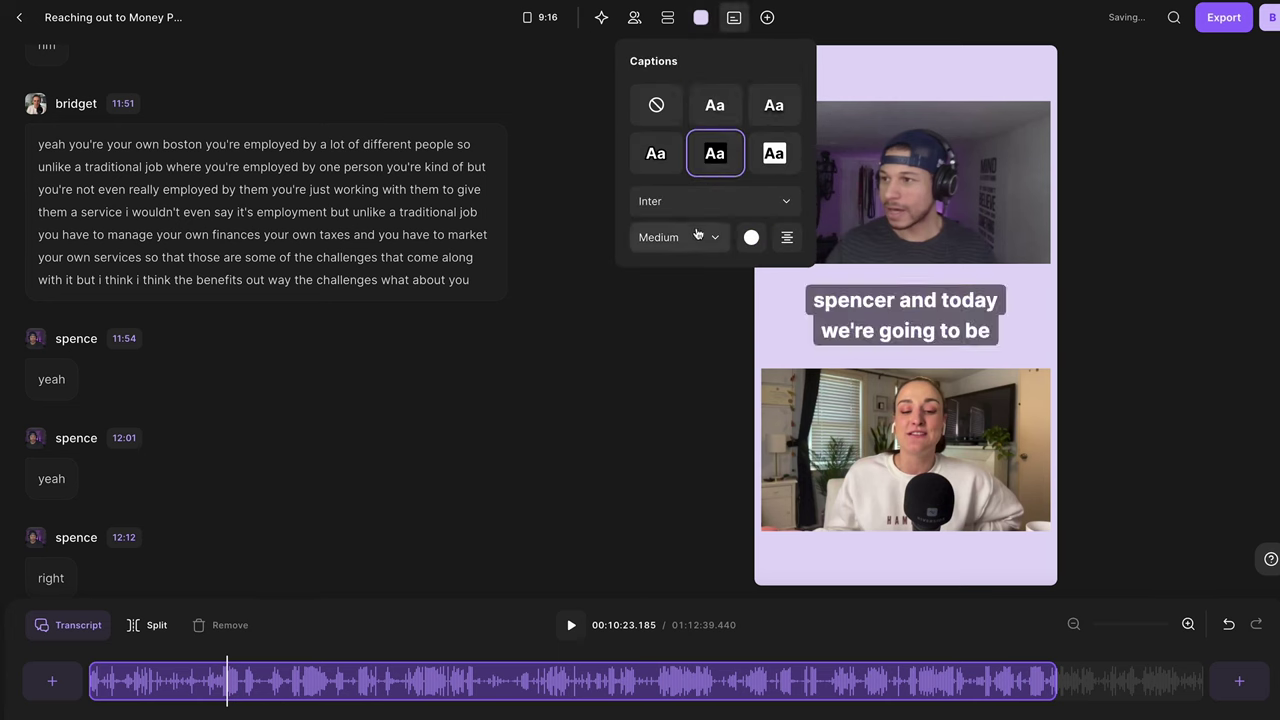
pyautogui.click(700, 237)
pyautogui.click(694, 280)
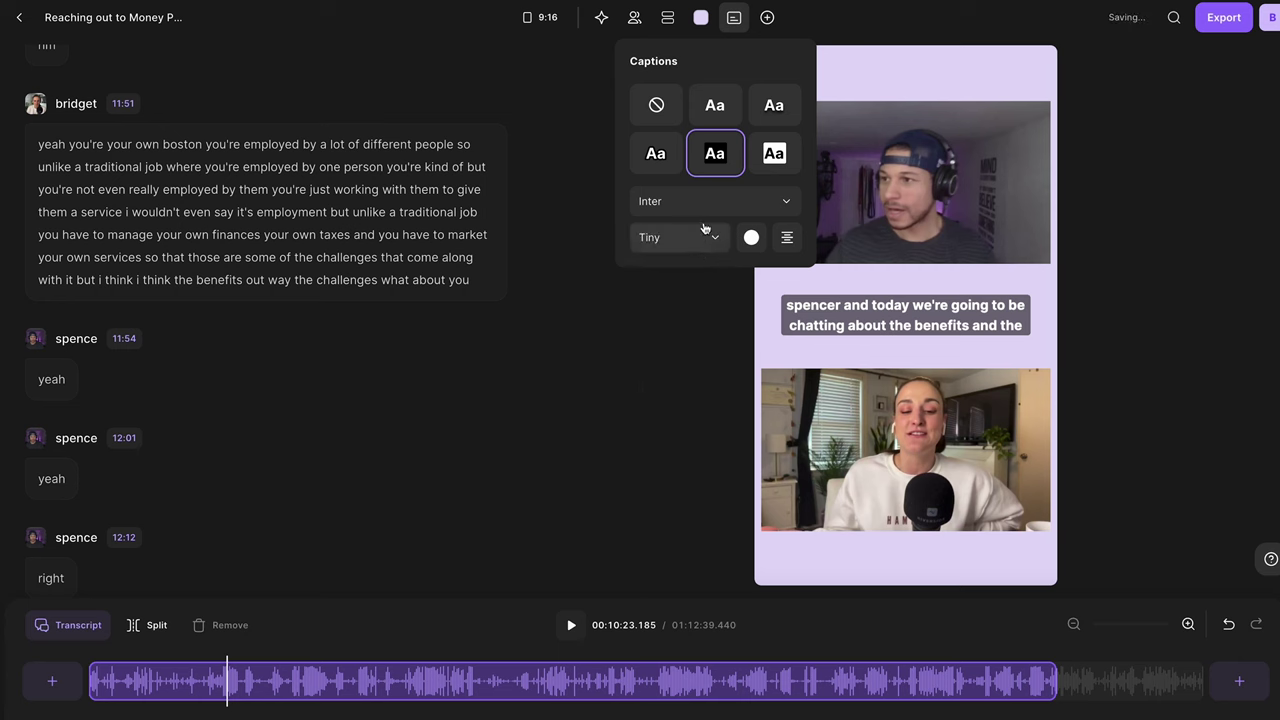
# Step: Add the Barhigh Media logo to the clip and bring up its export settings
pyautogui.click(767, 17)
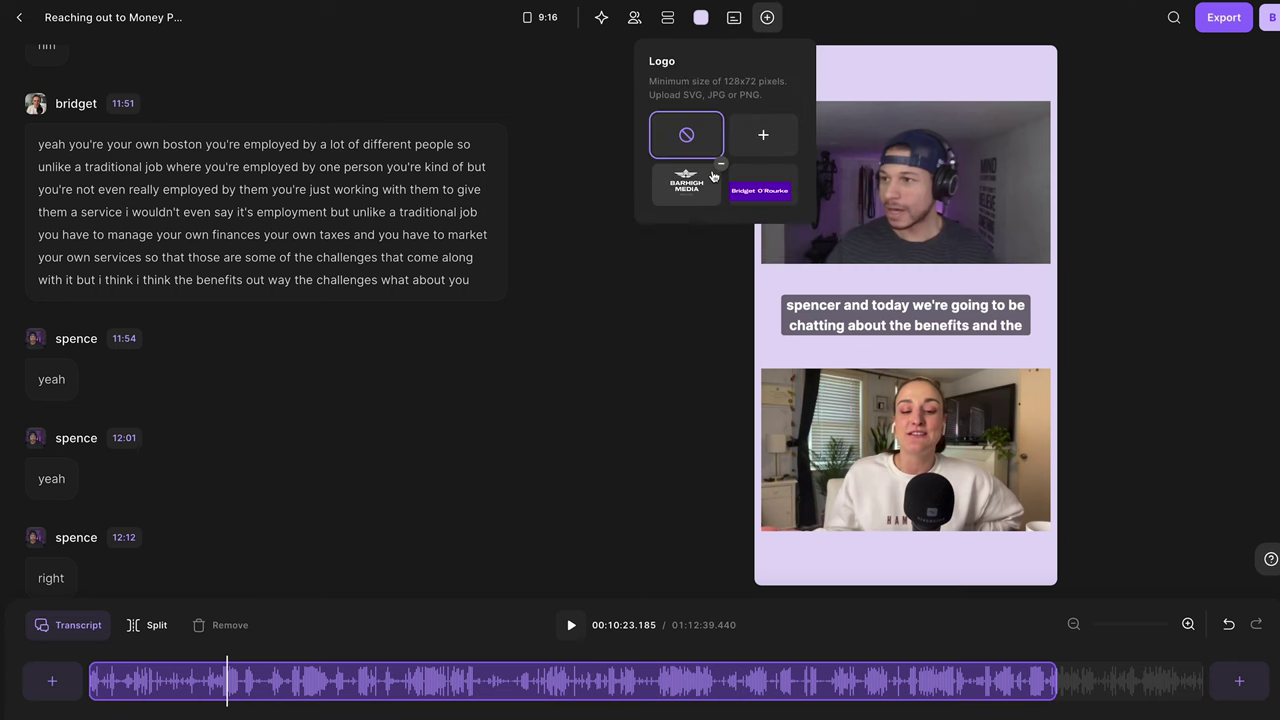
pyautogui.click(686, 183)
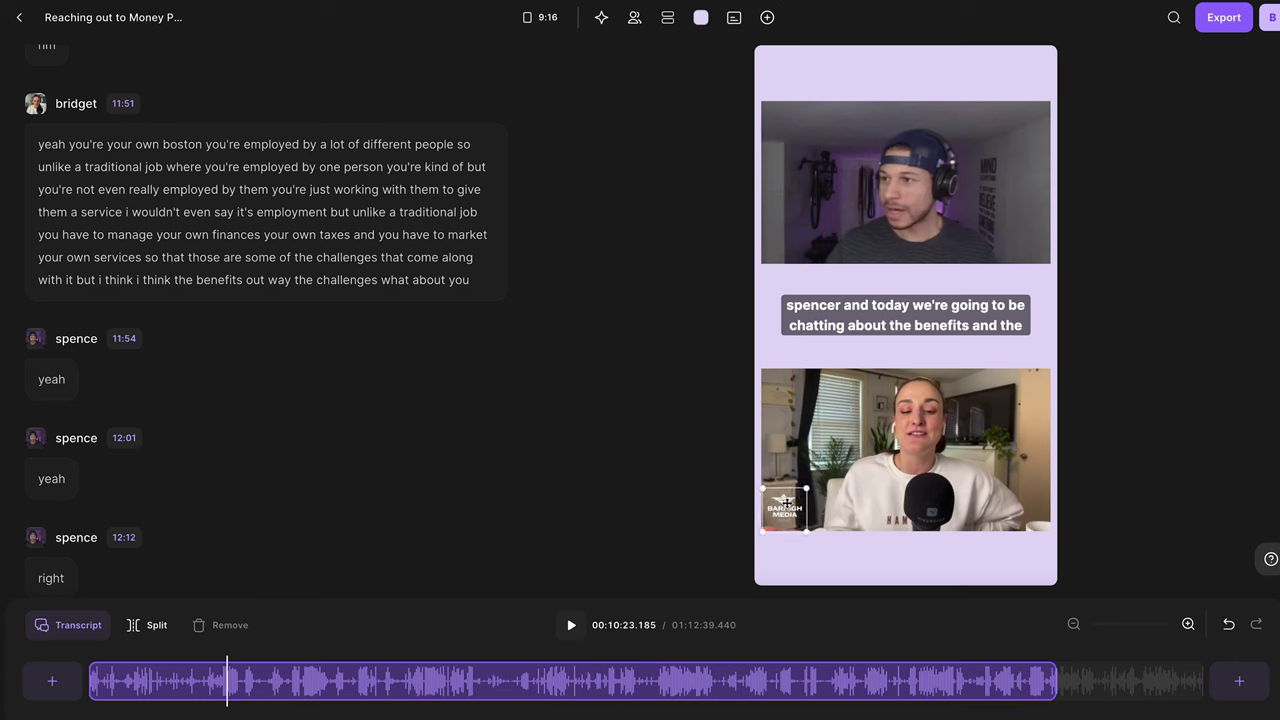
pyautogui.click(745, 484)
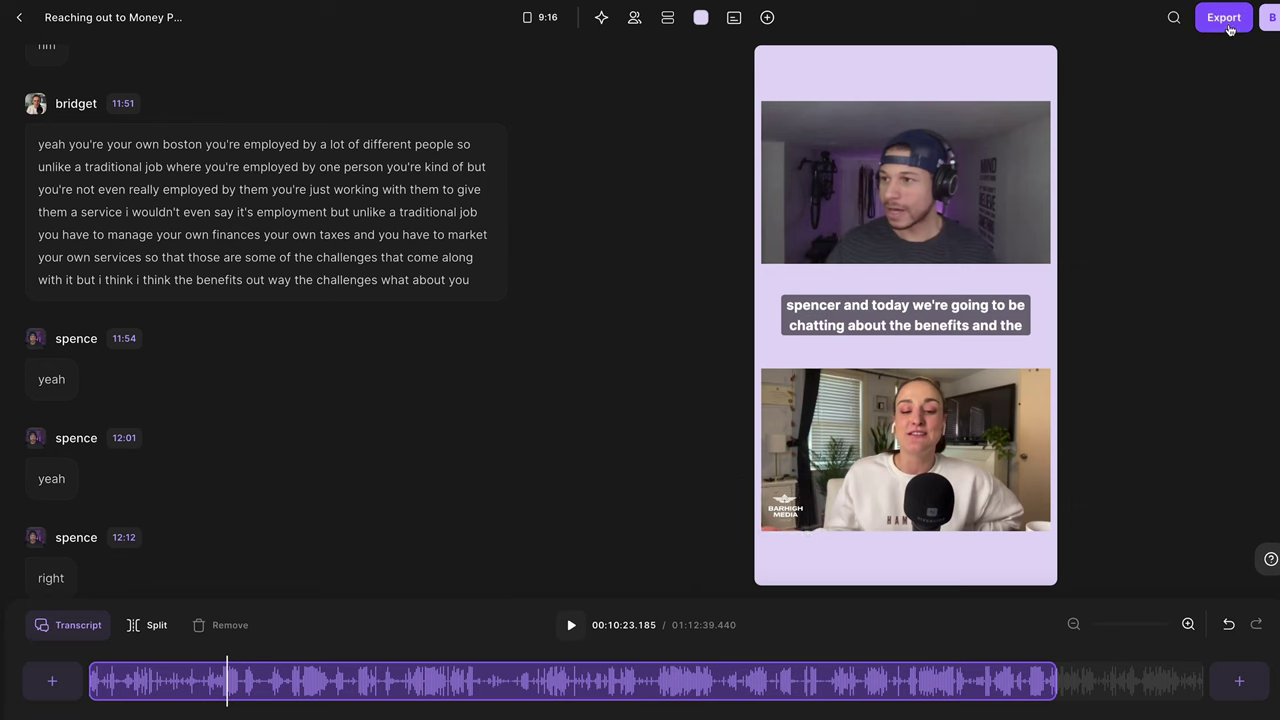
pyautogui.click(1224, 18)
# Step: Start the Money Podcast 9:16 clip export, then go back to the Episode 3 - Freelancing 101 recording page
pyautogui.click(1222, 265)
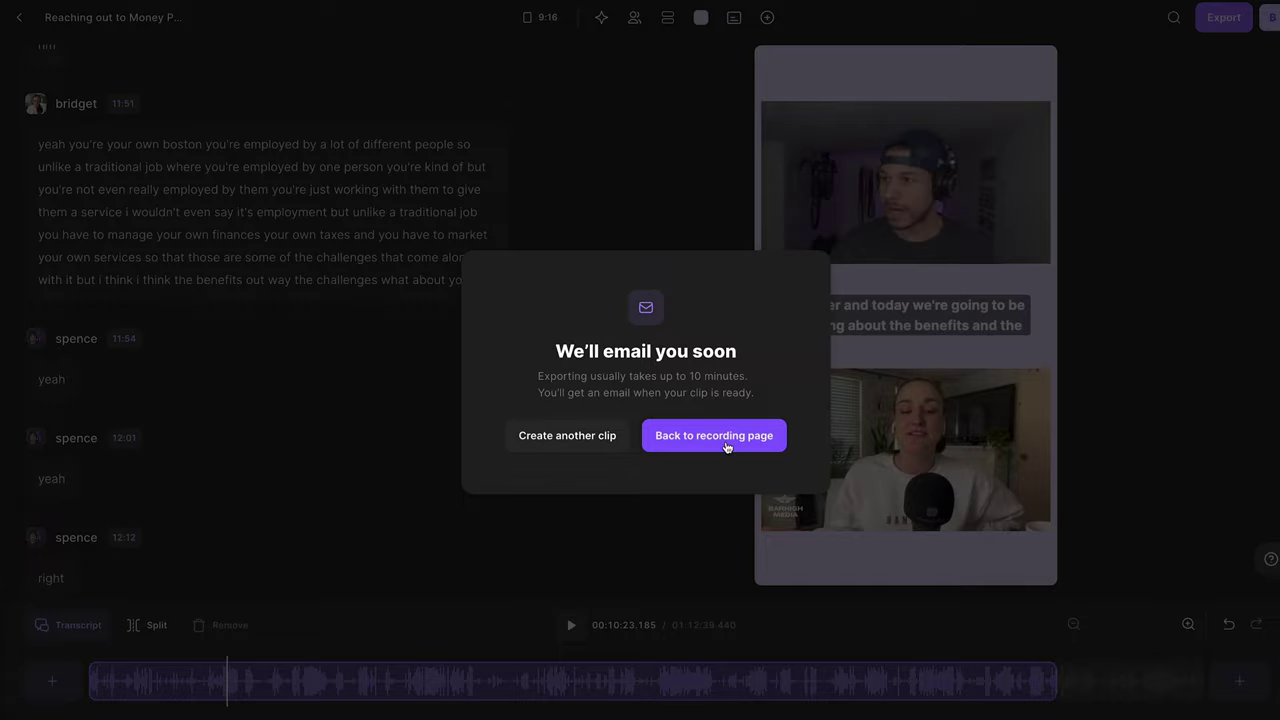
pyautogui.click(727, 447)
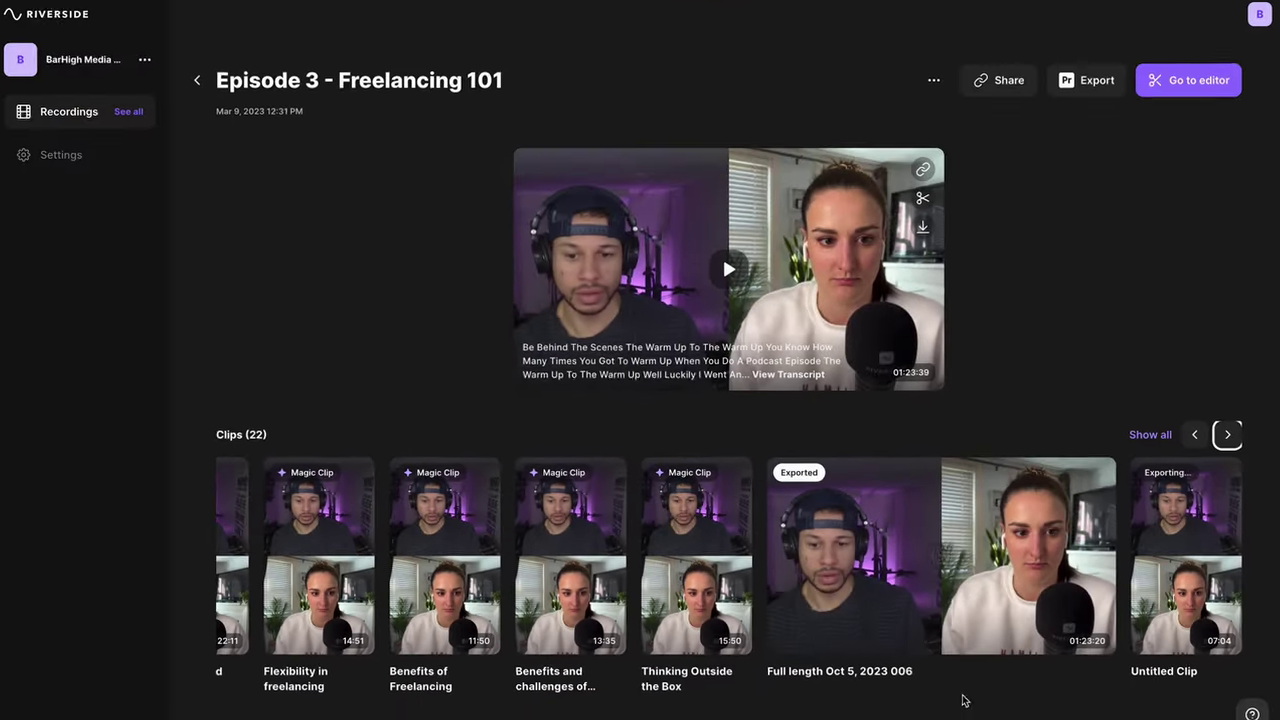
# Step: Open the exported full-length episode, pause its playback, and publish it to Spotify through Anchor
pyautogui.moveTo(927, 526)
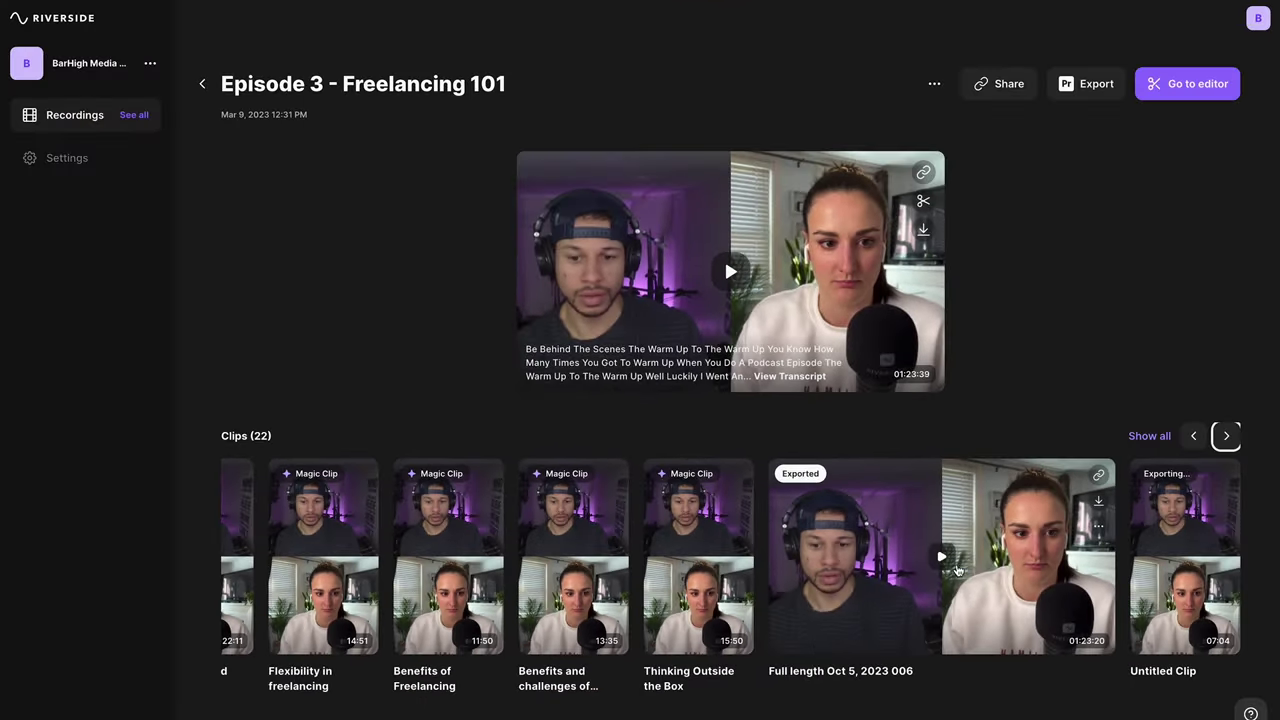
pyautogui.click(955, 568)
pyautogui.click(643, 252)
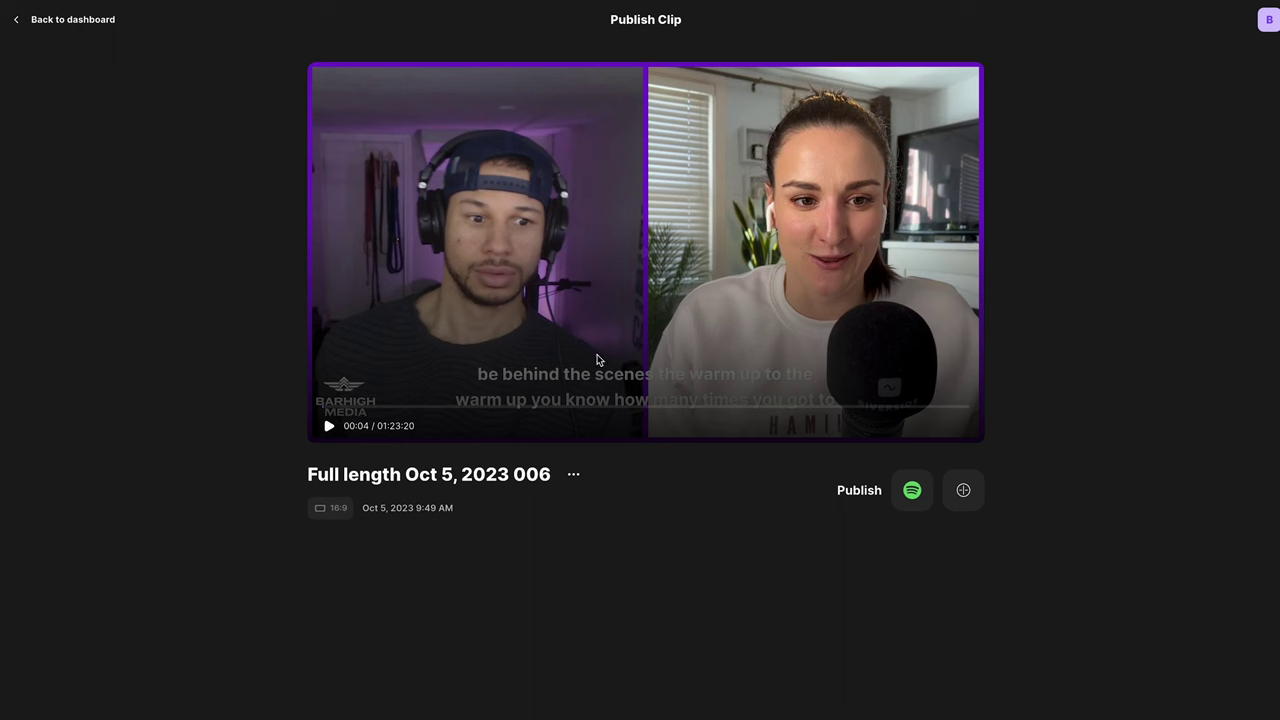
pyautogui.click(575, 474)
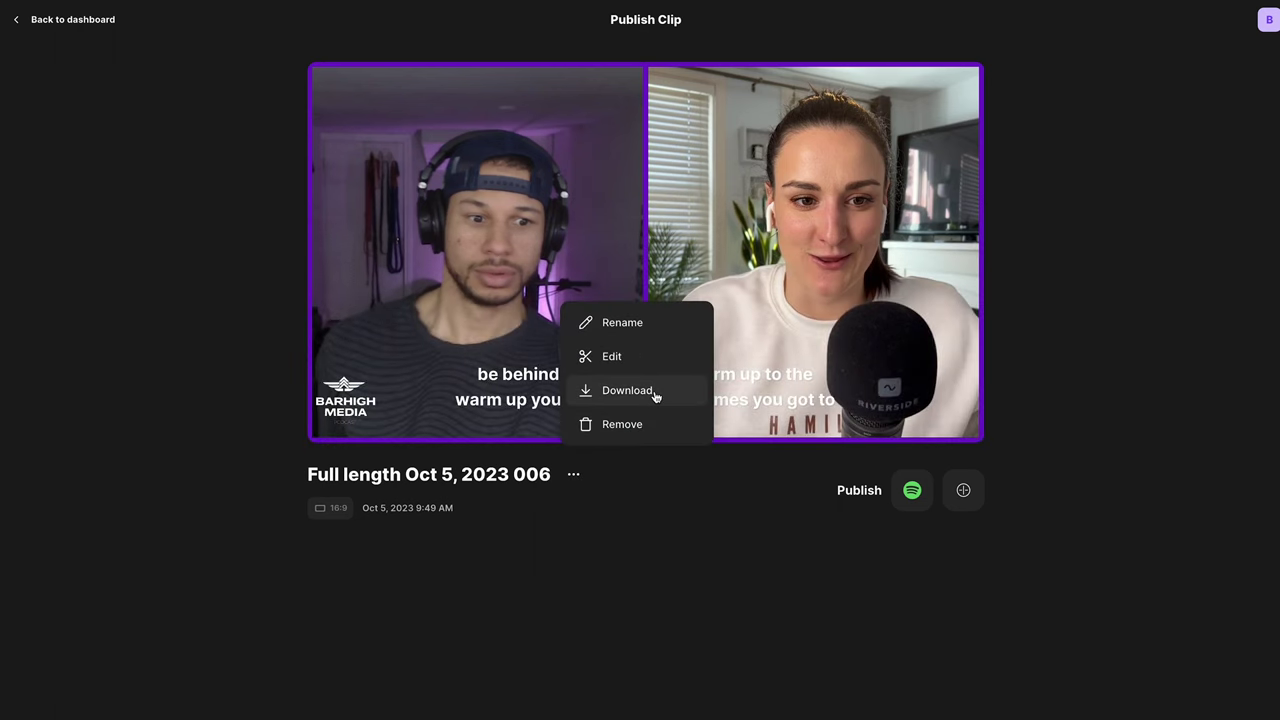
pyautogui.click(912, 491)
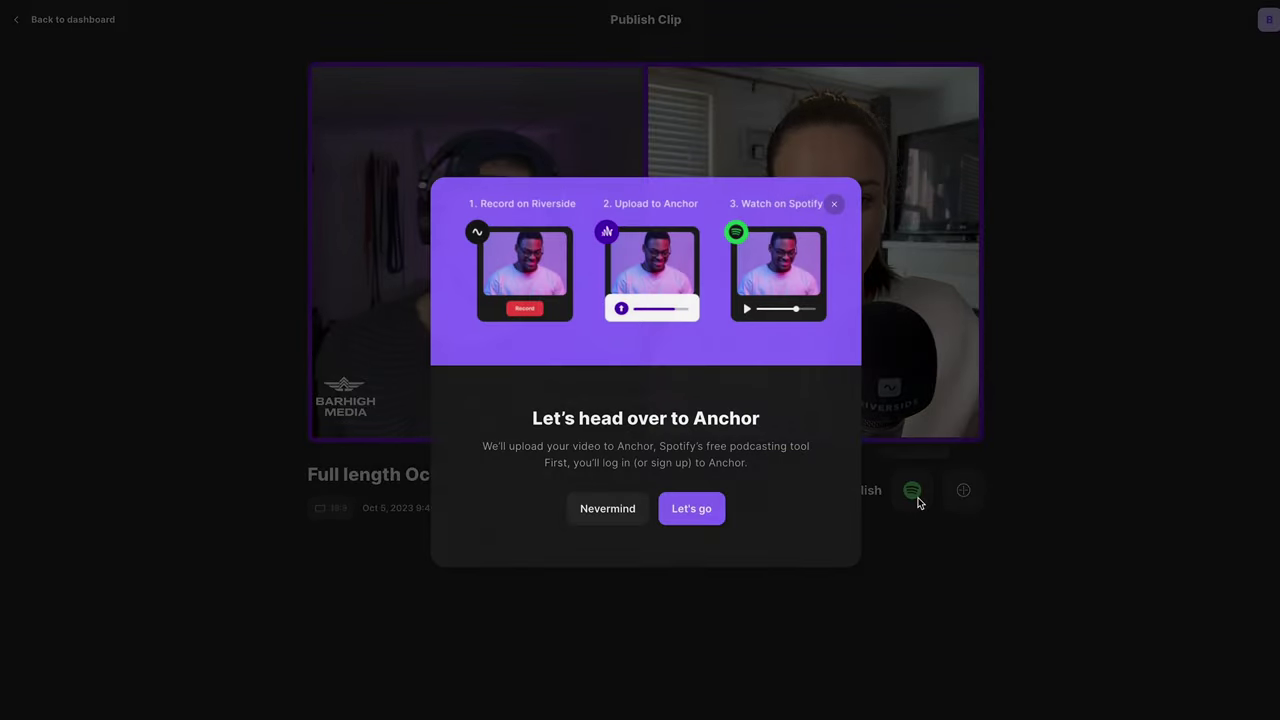